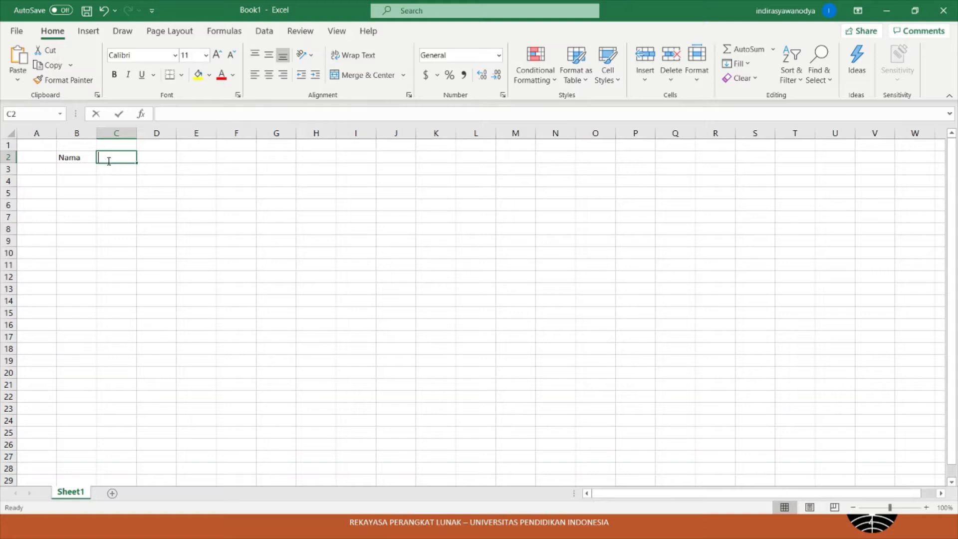
- Enter headers Alamat 1, Alamat 2, Kota, Kodepos and No telepon across C2:G2
key("BackSpace")
key("BackSpace")
key("BackSpace")
key("BackSpace")
type("Alam")
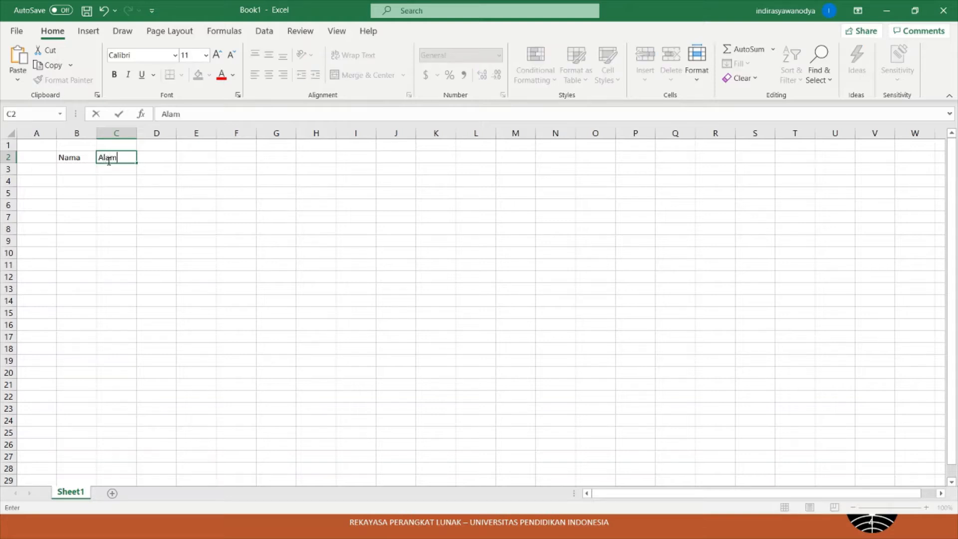
type("at 1")
key("Tab")
type("Alamat 2")
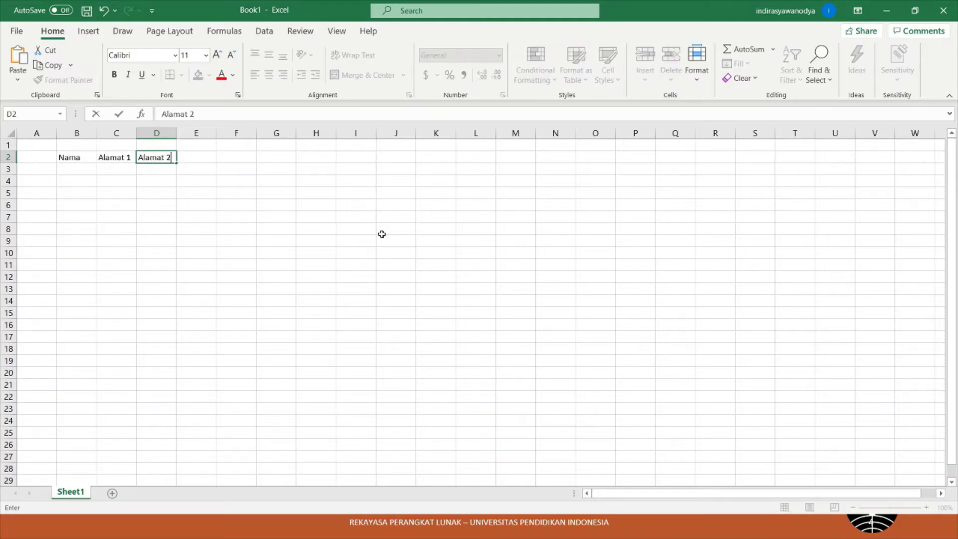
key("Tab")
type("Kota")
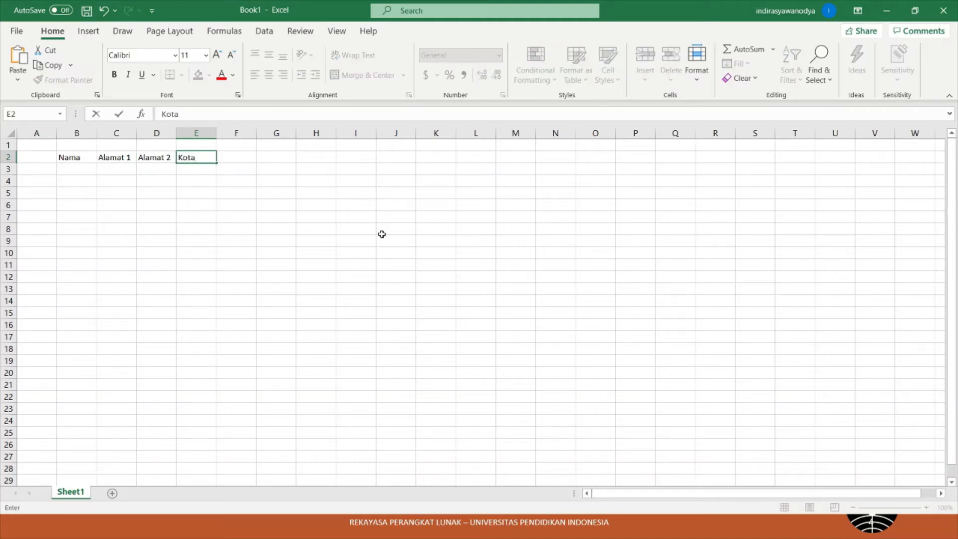
key("Tab")
type("No")
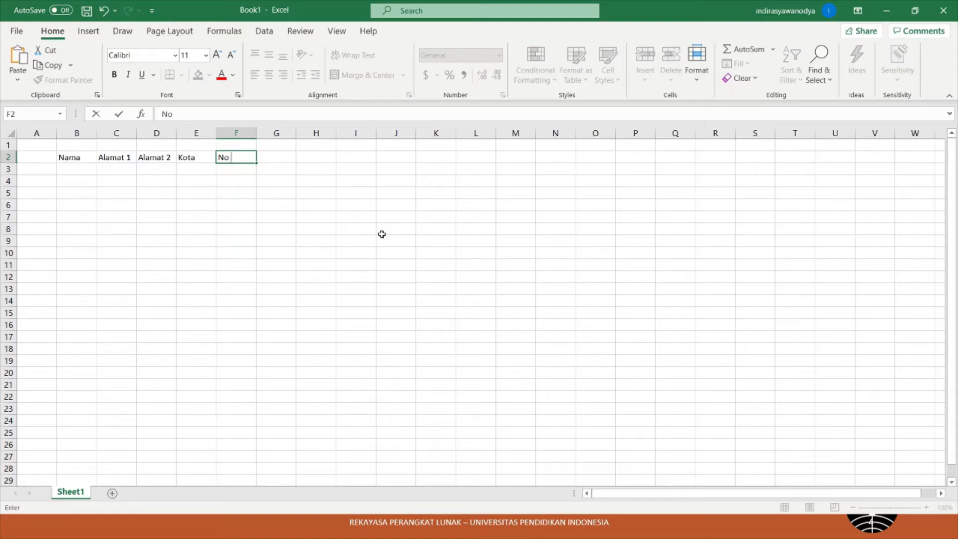
type(" Telepon")
key("BackSpace")
key("BackSpace")
key("BackSpace")
key("BackSpace")
key("BackSpace")
key("BackSpace")
key("BackSpace")
key("BackSpace")
key("BackSpace")
key("BackSpace")
type("Kodepos")
key("Tab")
type("No ")
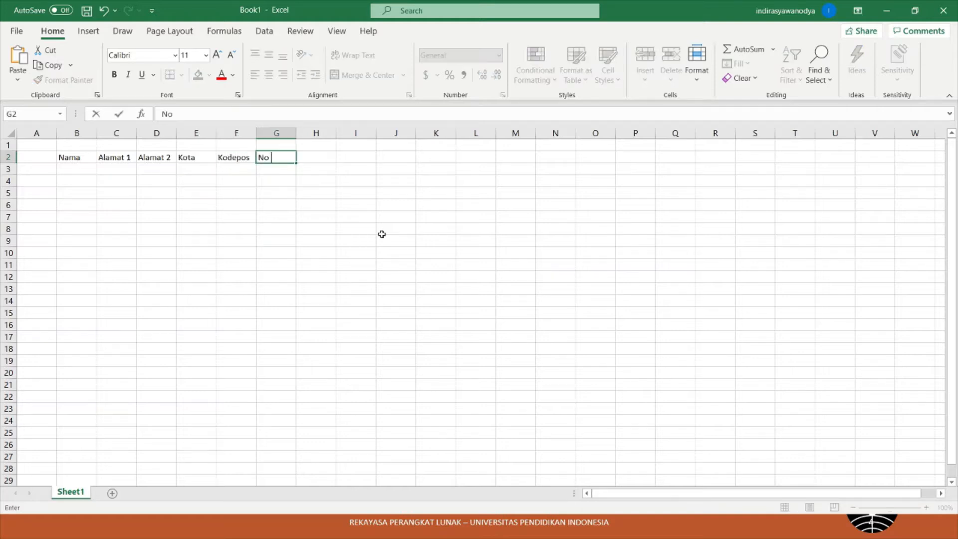
type("telepon")
left_click(368, 216)
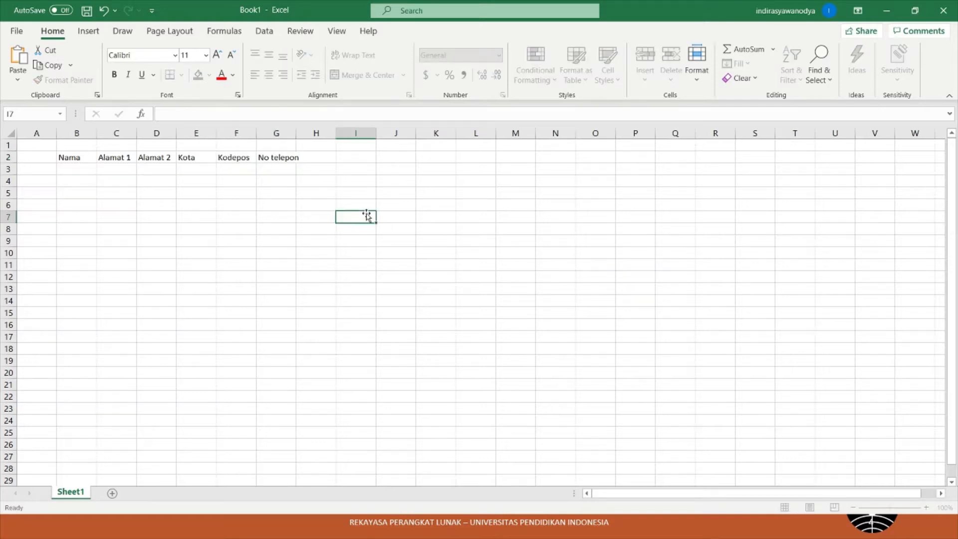
- Autofit column G to its header and widen column B for the names
double_click(297, 133)
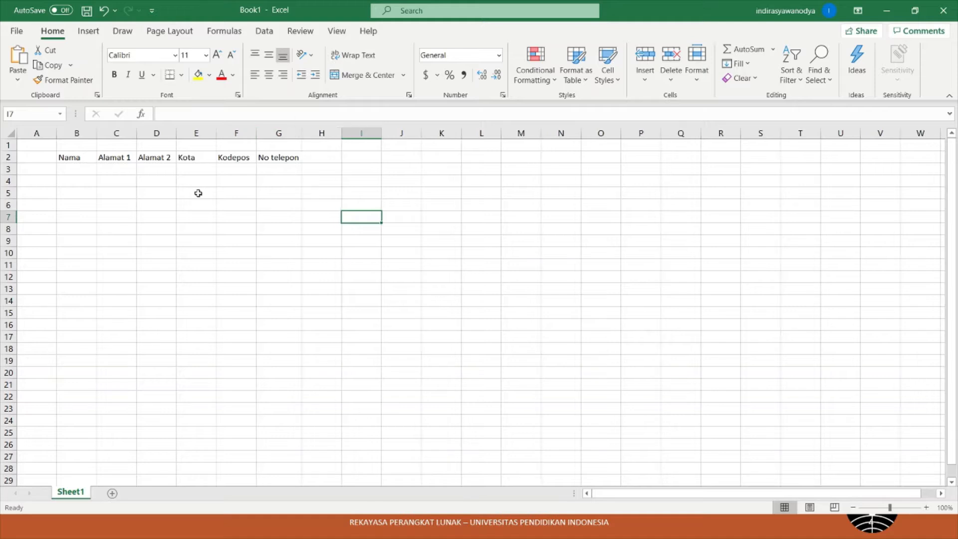
left_click(85, 169)
left_click_drag(97, 128, 291, 133)
left_click(185, 180)
left_click(107, 169)
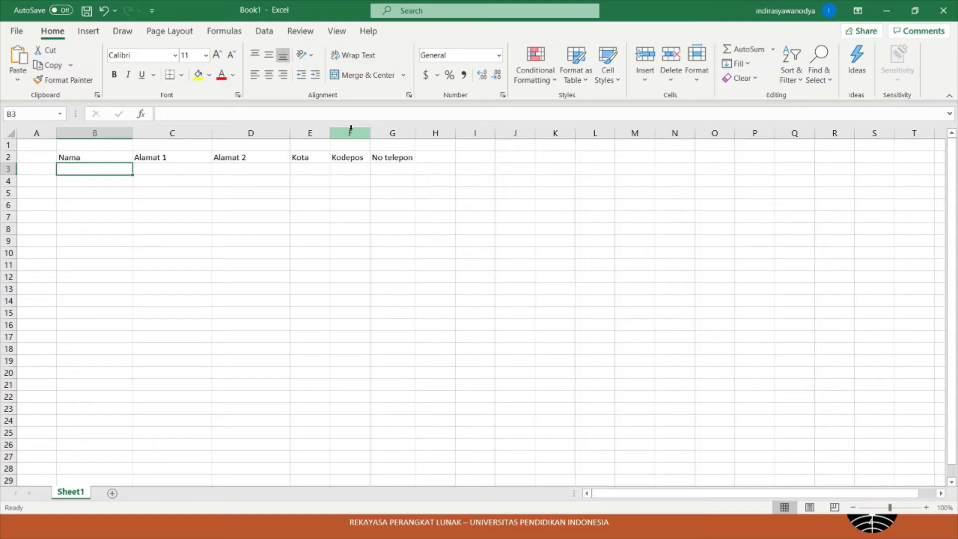
- Enter the five recipient names down cells B3:B7
type("Andi")
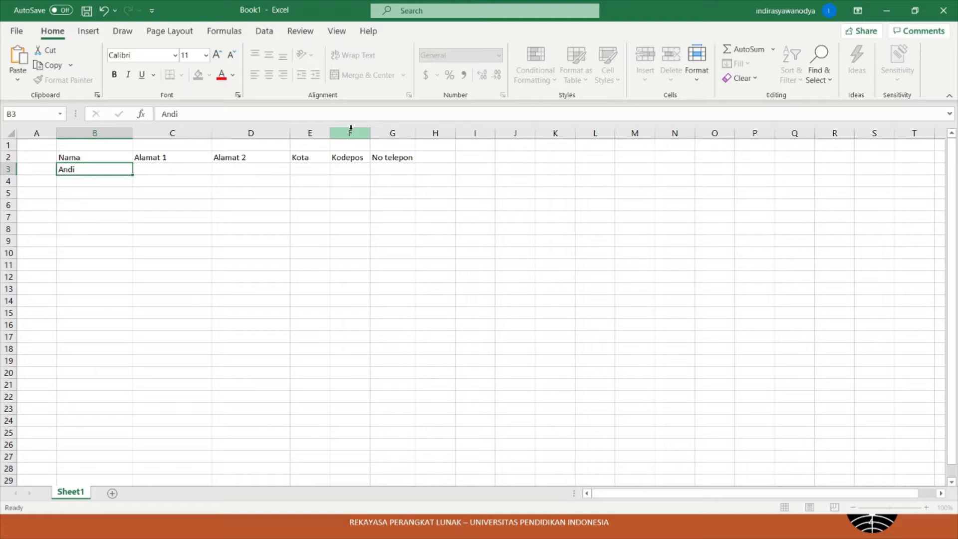
key("Return")
type("Budu")
key("BackSpace")
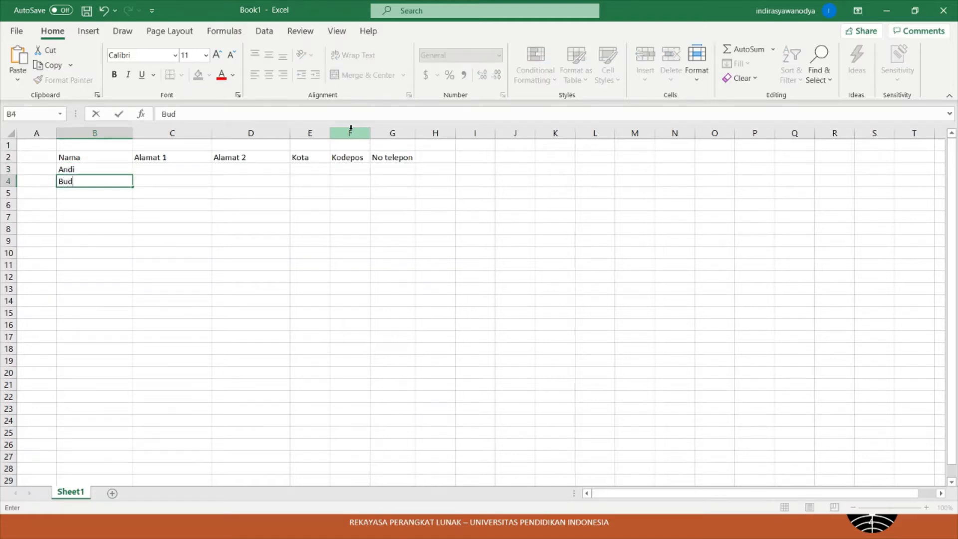
key("Return")
type("C")
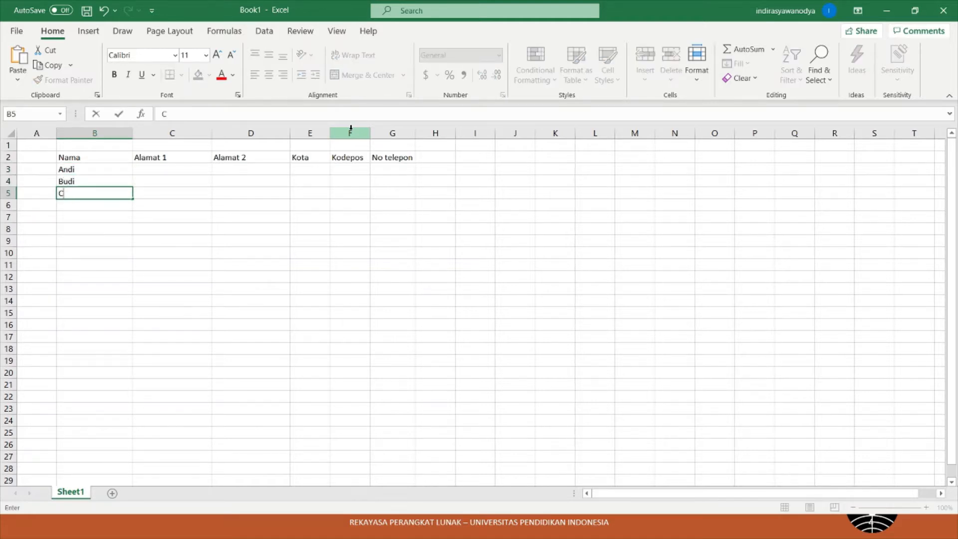
type("herly")
key("Return")
type("Dony")
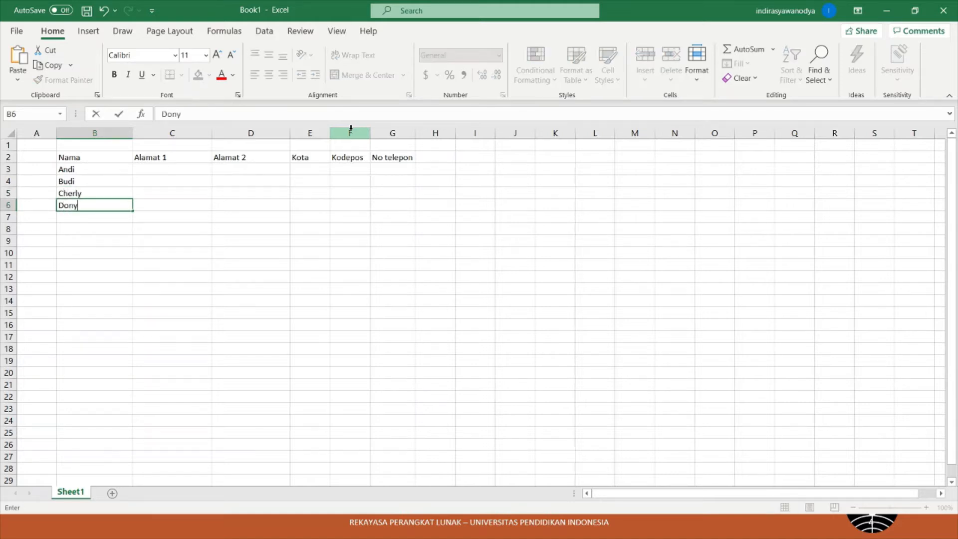
key("Return")
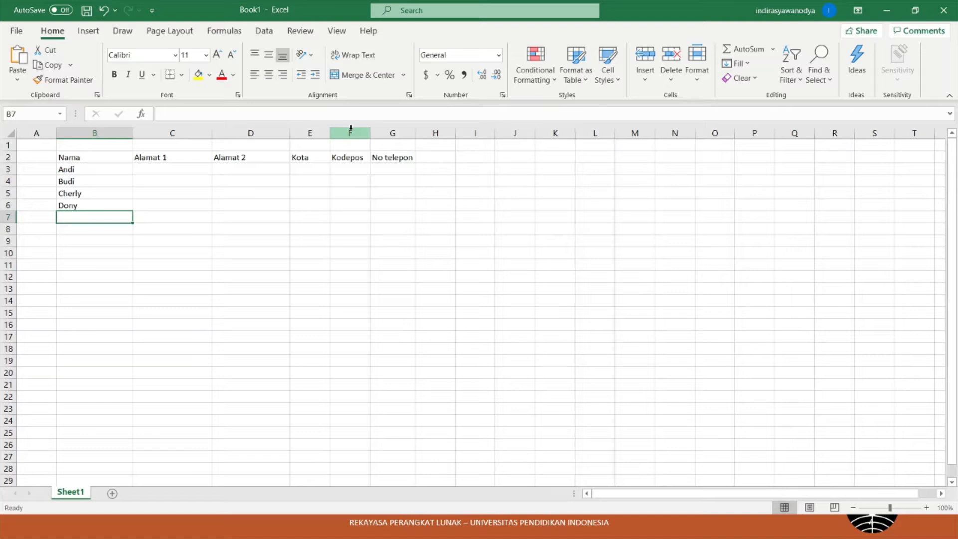
type("Fa")
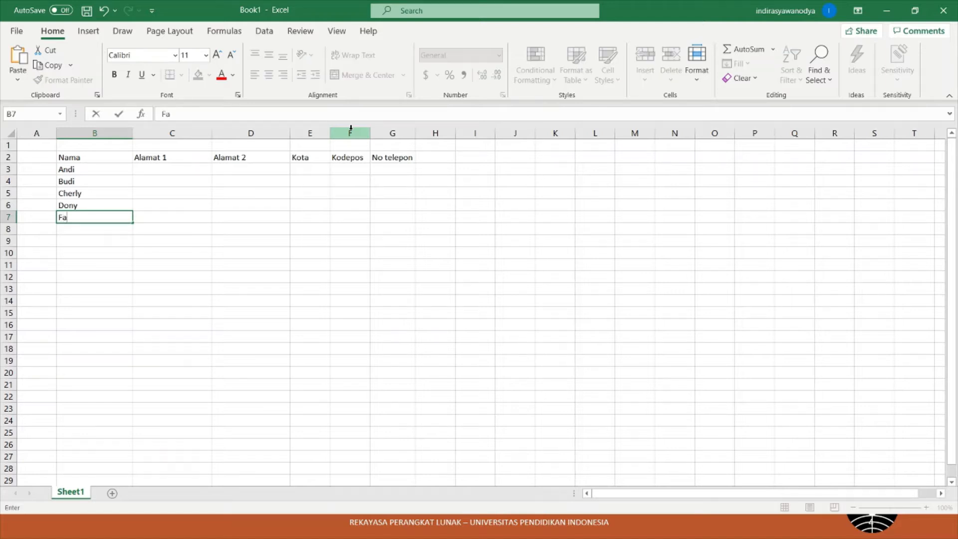
type("ndi")
key("Tab")
- Fill row 3 with the first recipient's street, district and city Bandung, widening column E
key("Up")
key("Up")
key("Up")
key("Up")
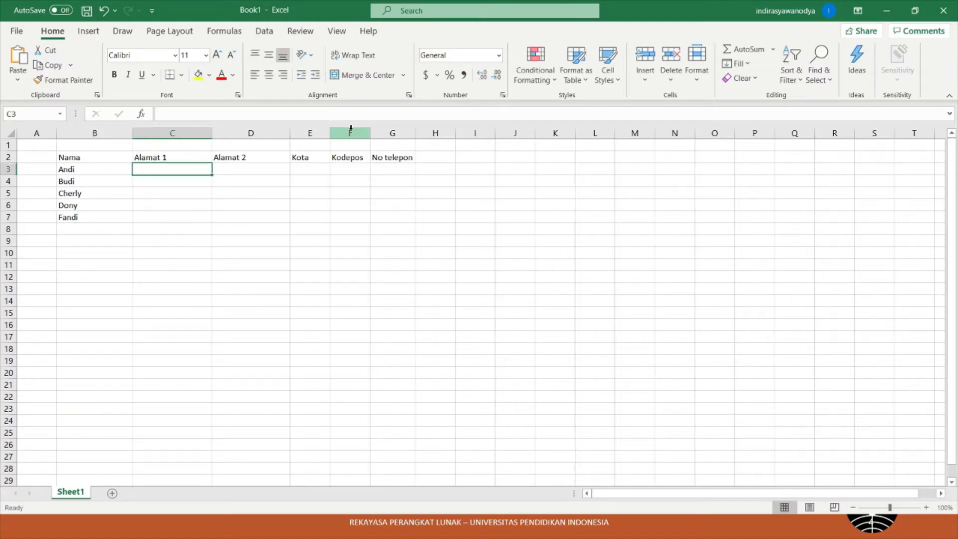
type("Jl. ")
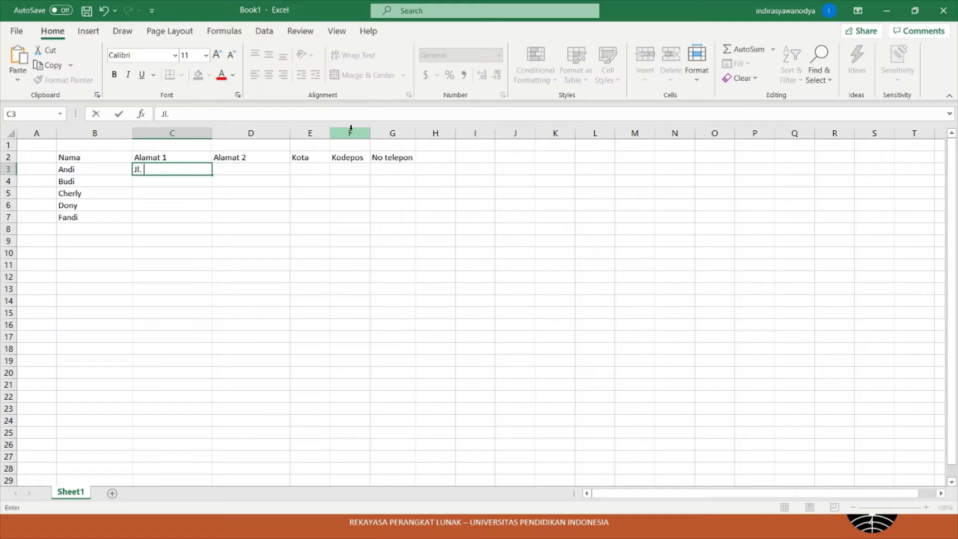
type("Cibiru No. 1")
key("Tab")
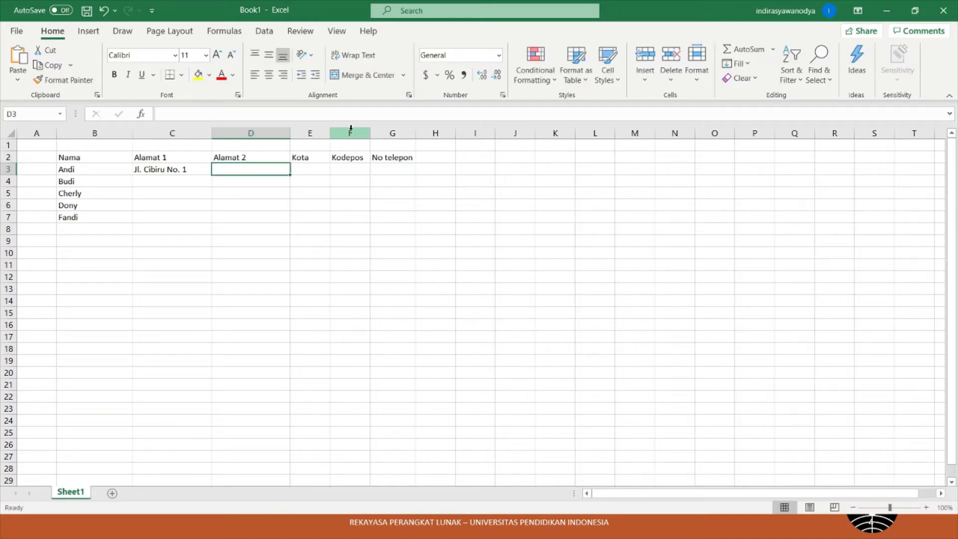
type("Kec. Cibiru")
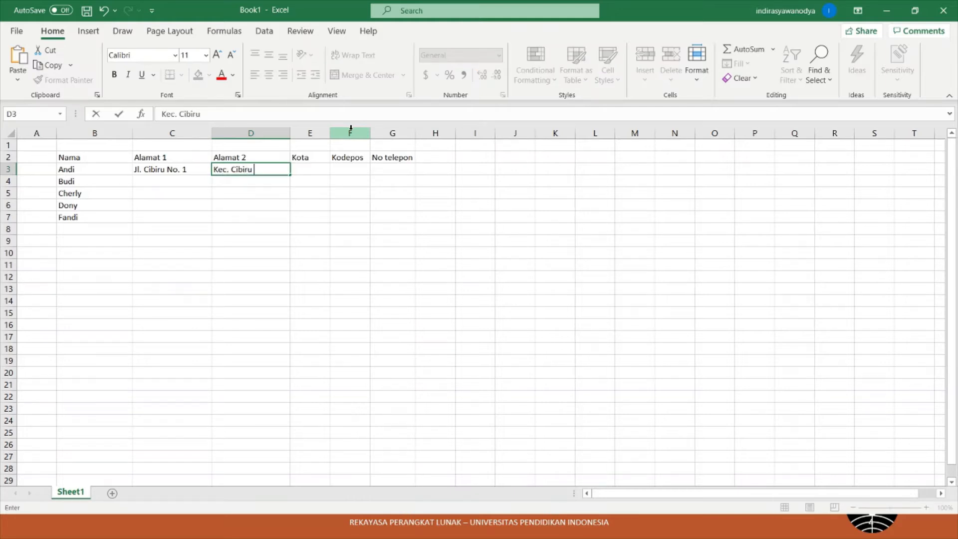
key("Tab")
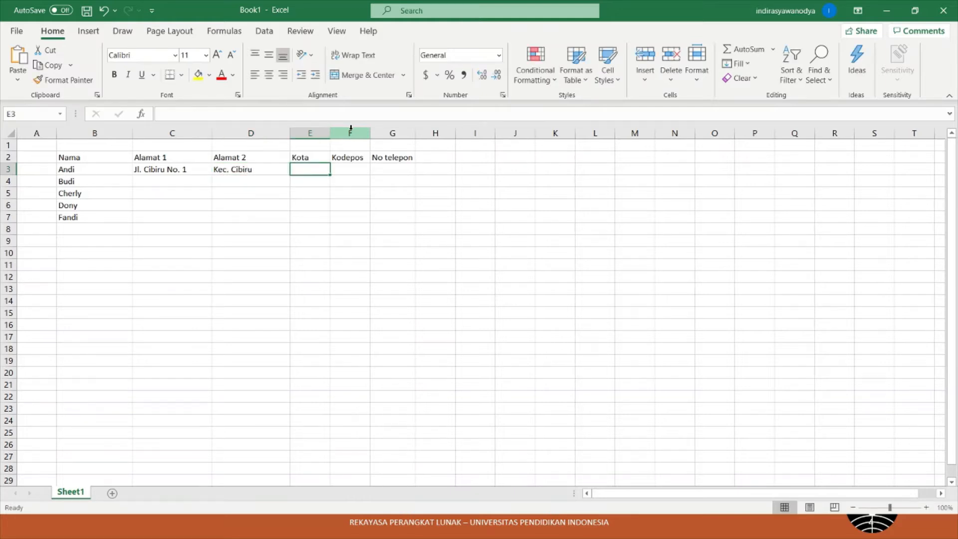
type("Bandung")
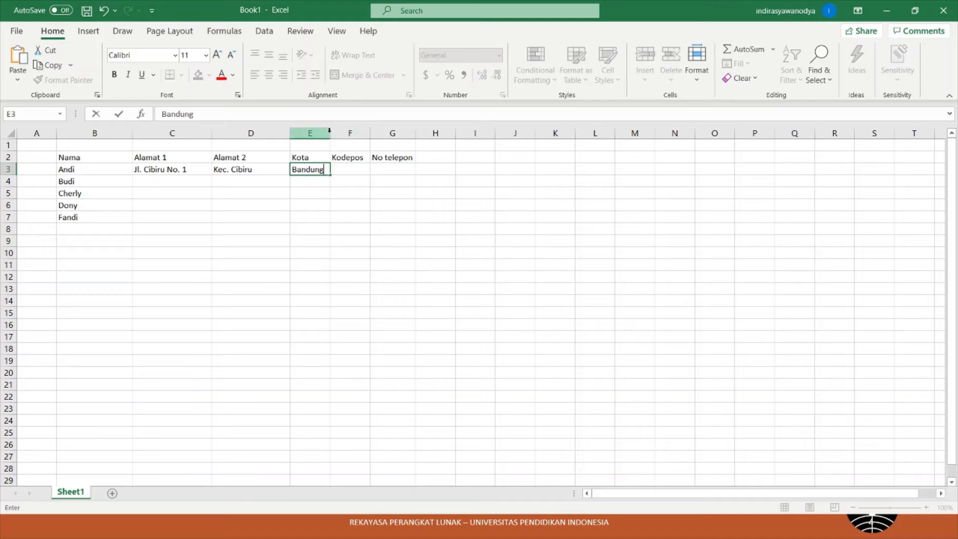
left_click(352, 180)
left_click_drag(355, 137, 417, 150)
- Add postcode 40221 and the apostrophe-prefixed phone number to row 3, widening columns F and G
left_click(397, 168)
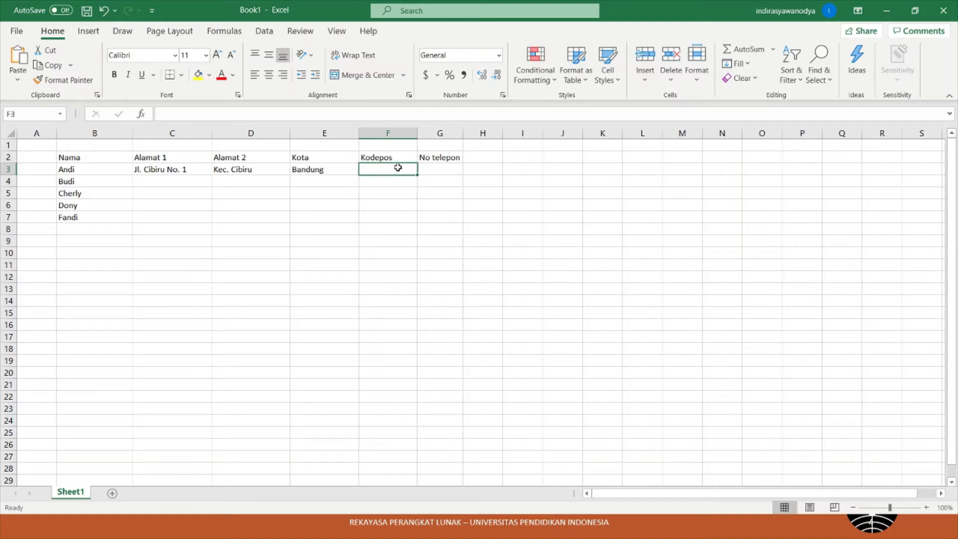
type("40221")
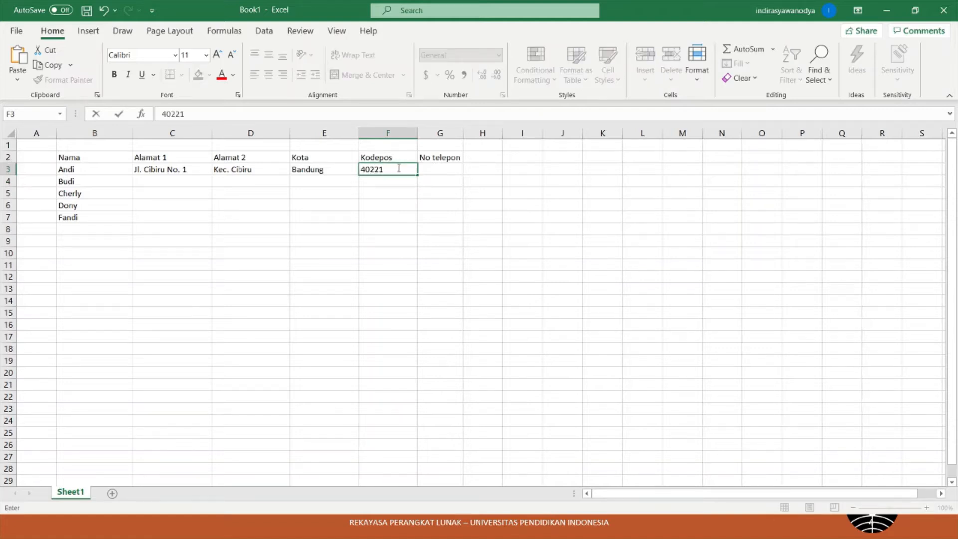
key("Tab")
left_click_drag(463, 135, 494, 136)
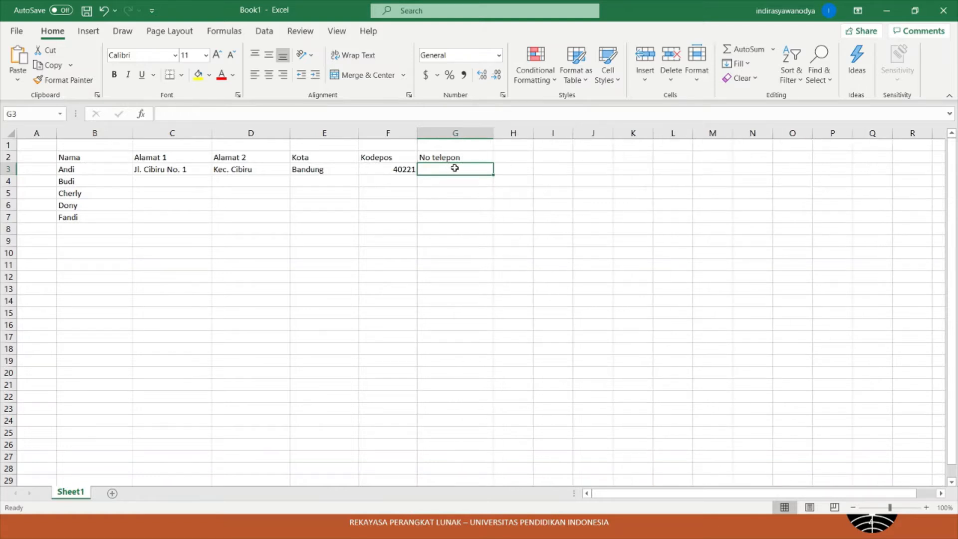
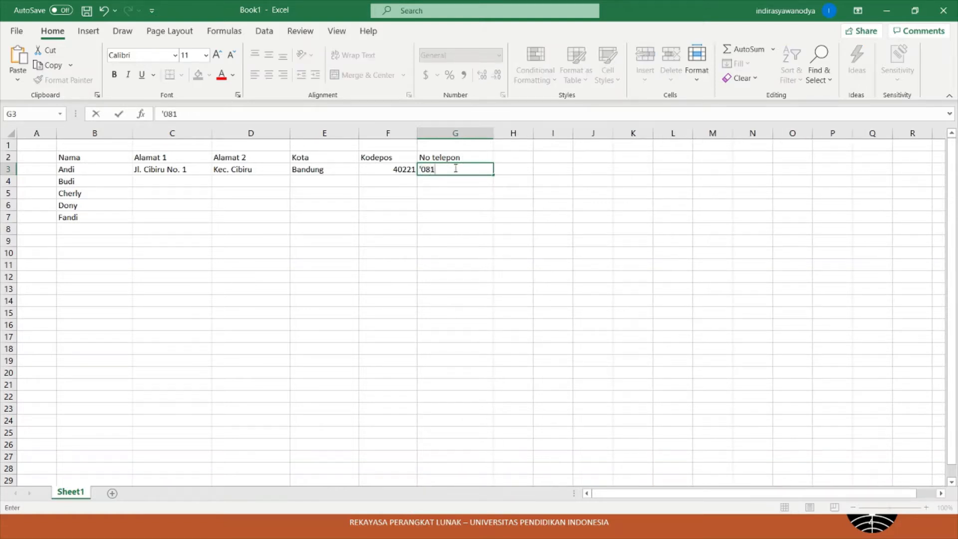
key("Return")
key("Up")
key("Left")
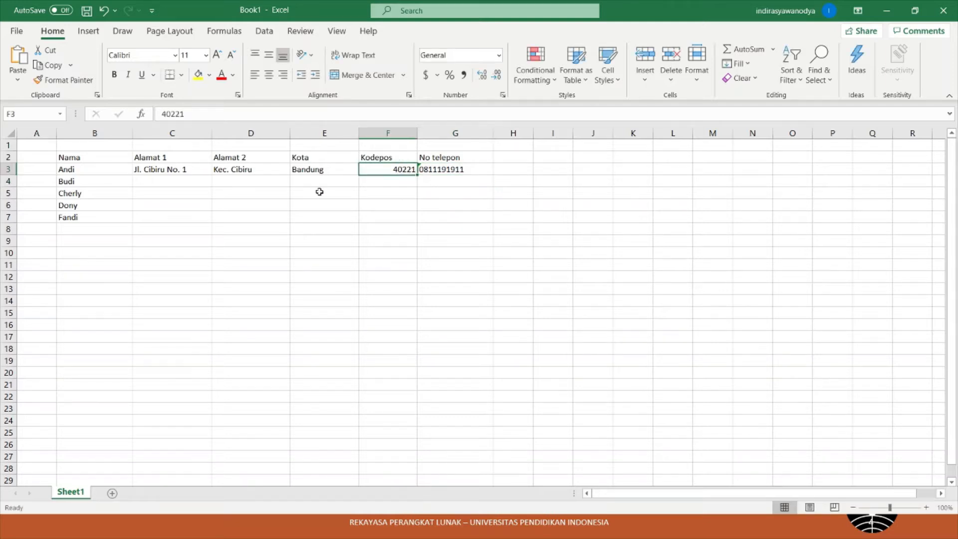
- Fill row 4 with street, district, city Medan, postcode 82219 and phone number
left_click(183, 167)
left_click(324, 172)
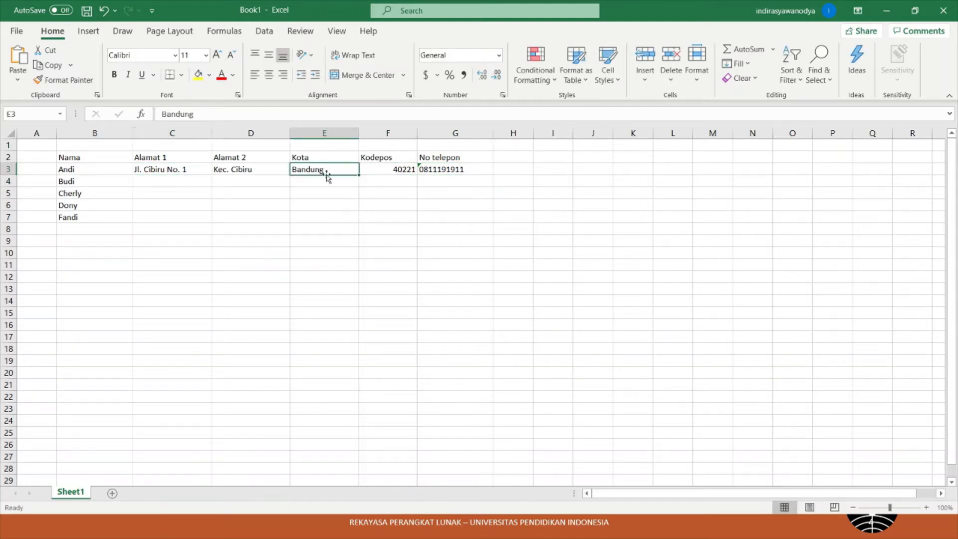
left_click(176, 180)
type("Jl. ")
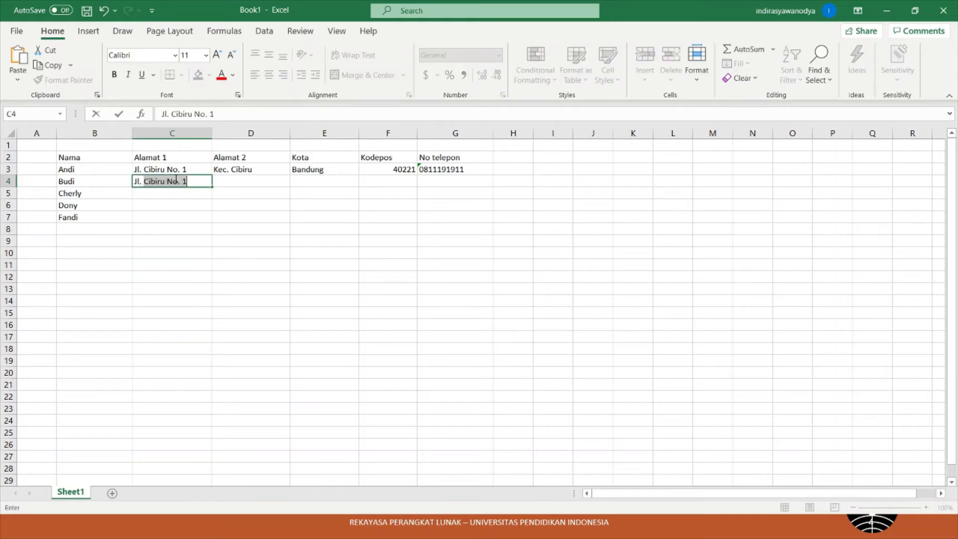
type("Medan No")
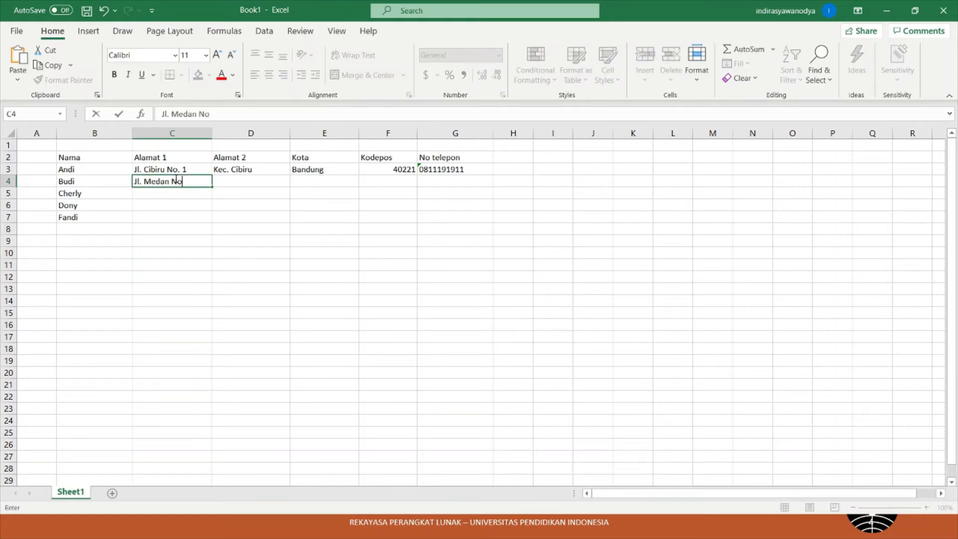
type(". 2")
key("Tab")
type("Kec. ")
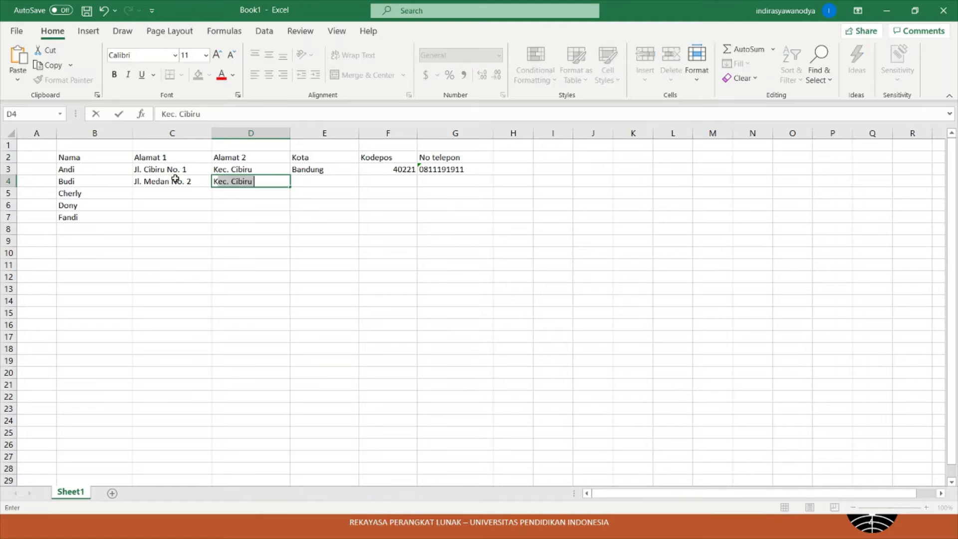
type("Medan Timur")
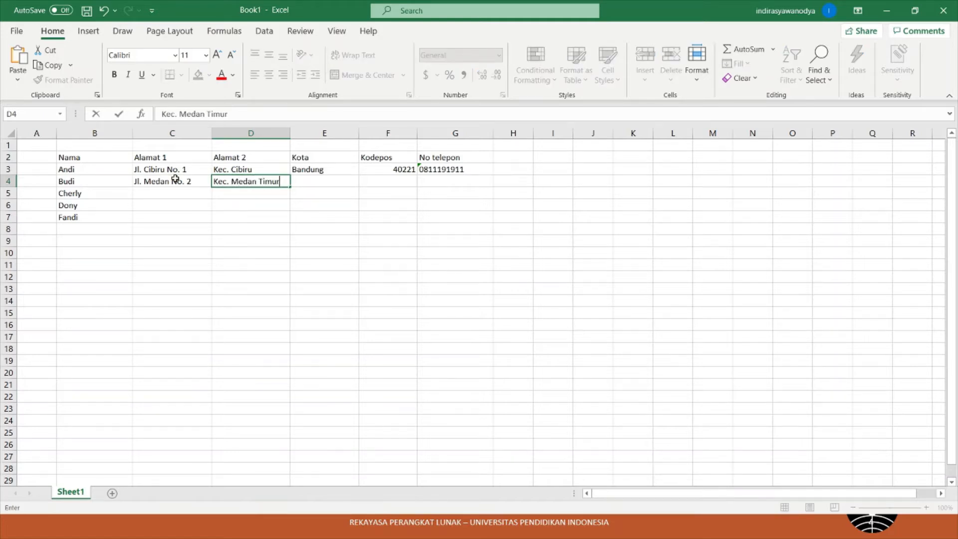
key("Tab")
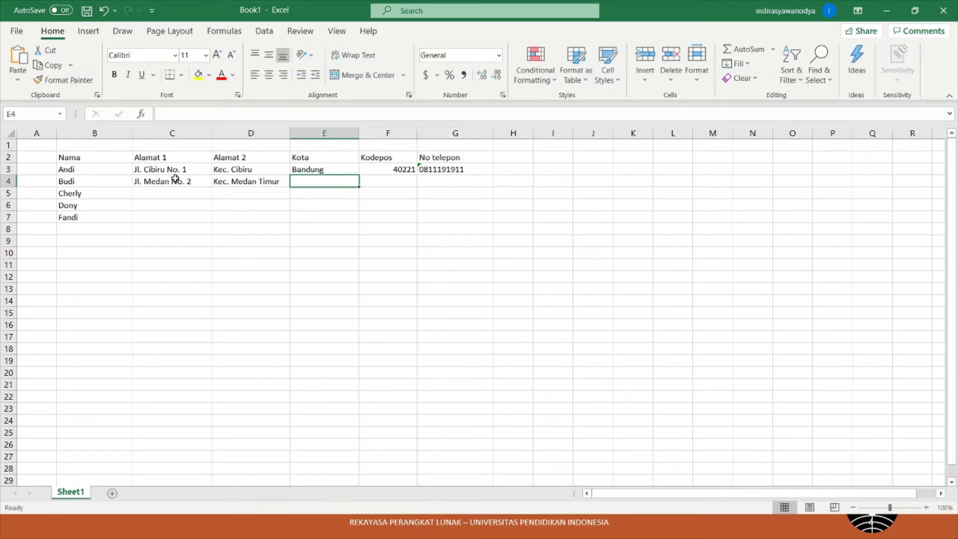
type("B")
key("BackSpace")
key("BackSpace")
type("Medan")
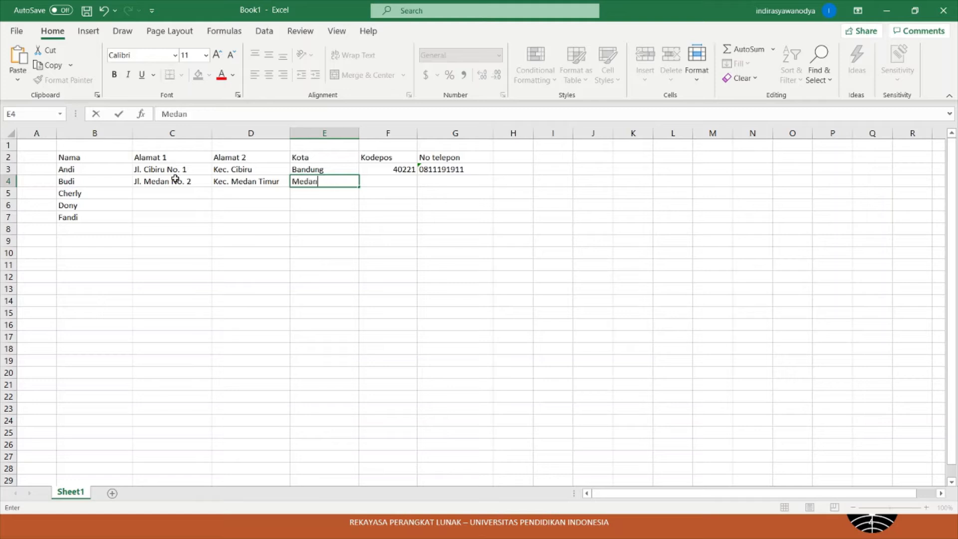
key("Tab")
type("82219")
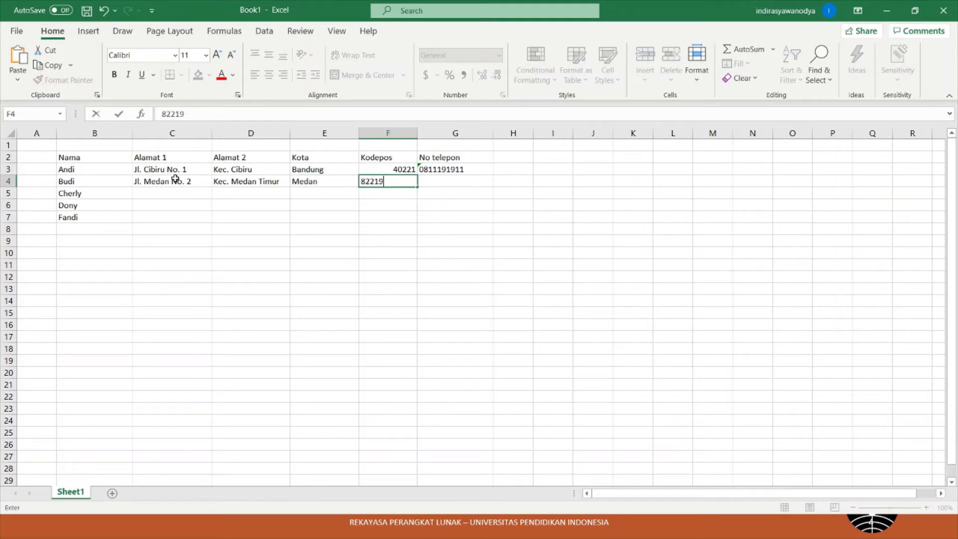
key("Tab")
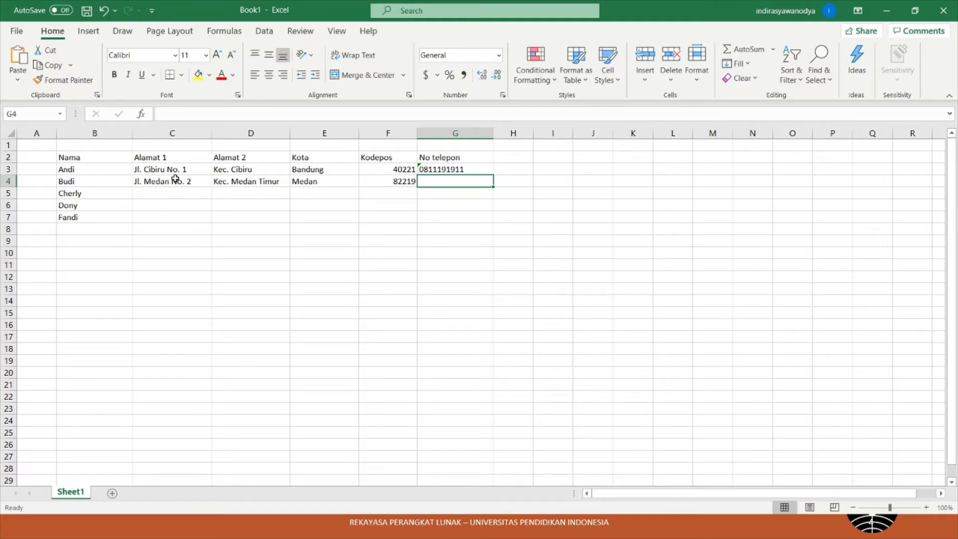
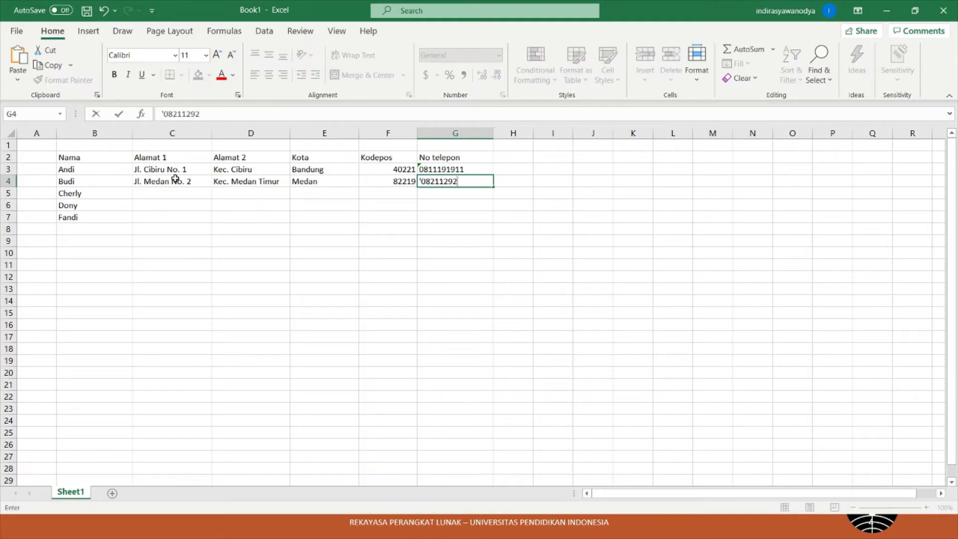
key("Return")
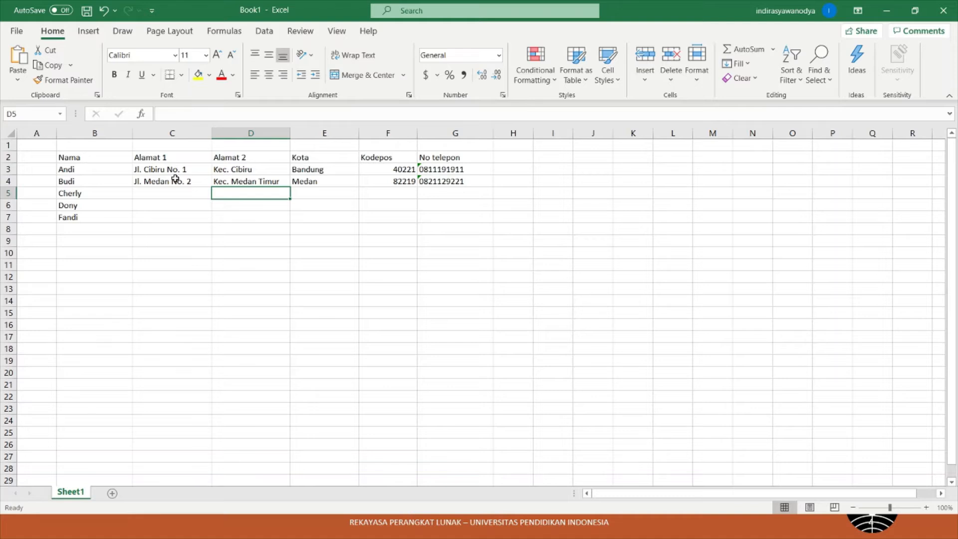
- Fill row 5 with street, district, city Palembang, postcode 73221 and phone number
key("Left")
type("Jl. ")
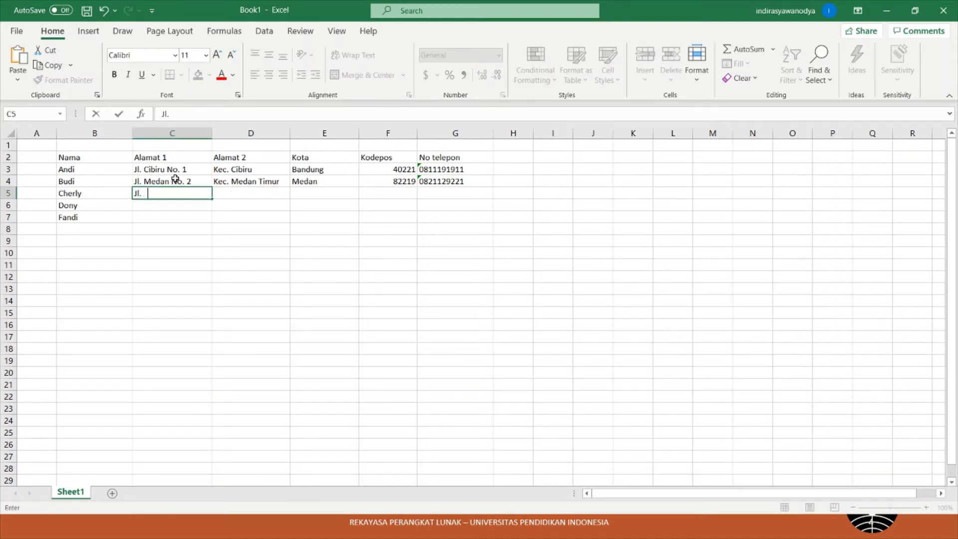
type("Sumatra No. 3")
key("Tab")
type("Ke")
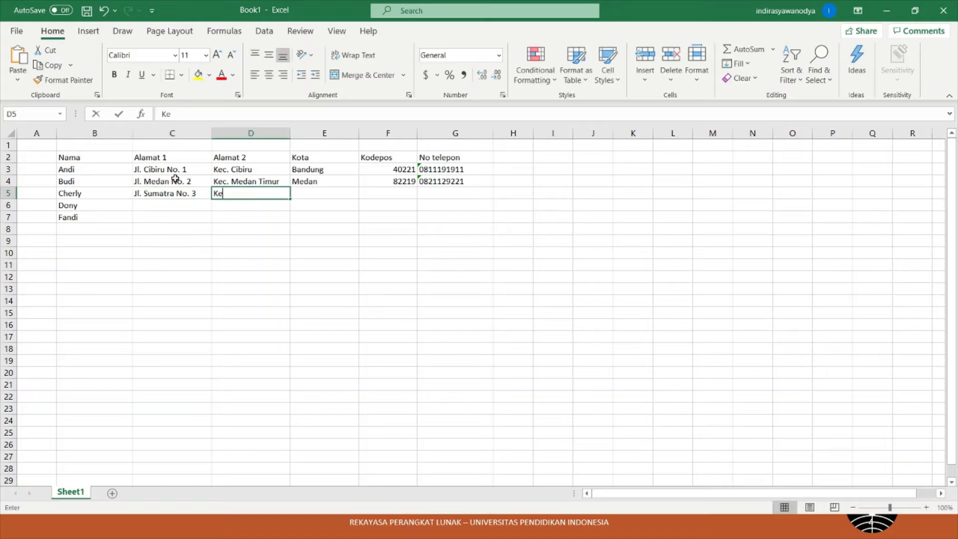
type("c. P")
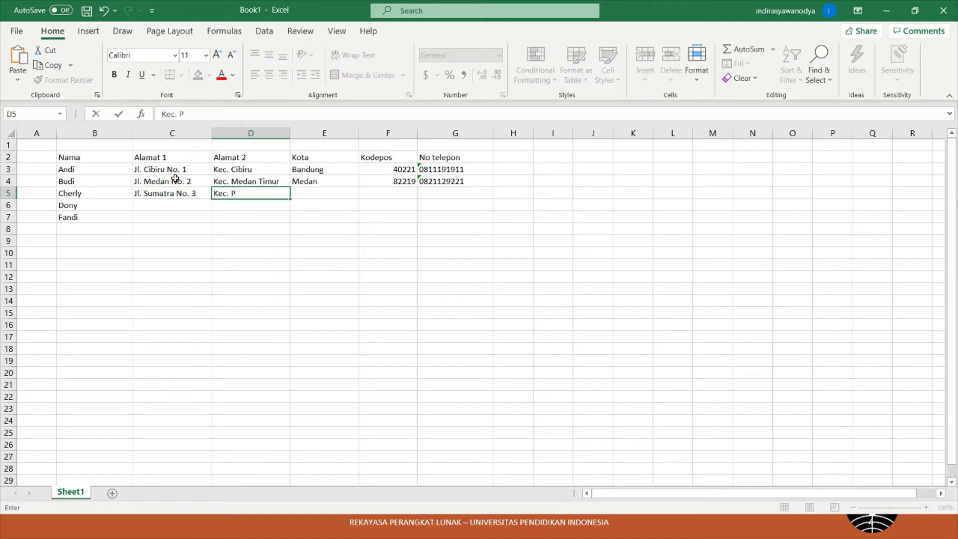
type("alembang Bara")
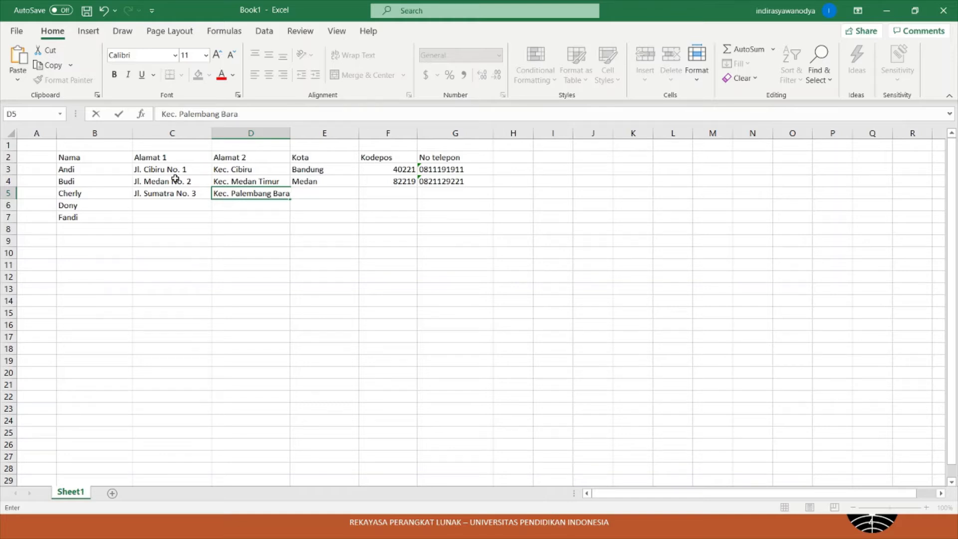
key("Tab")
type("Pale")
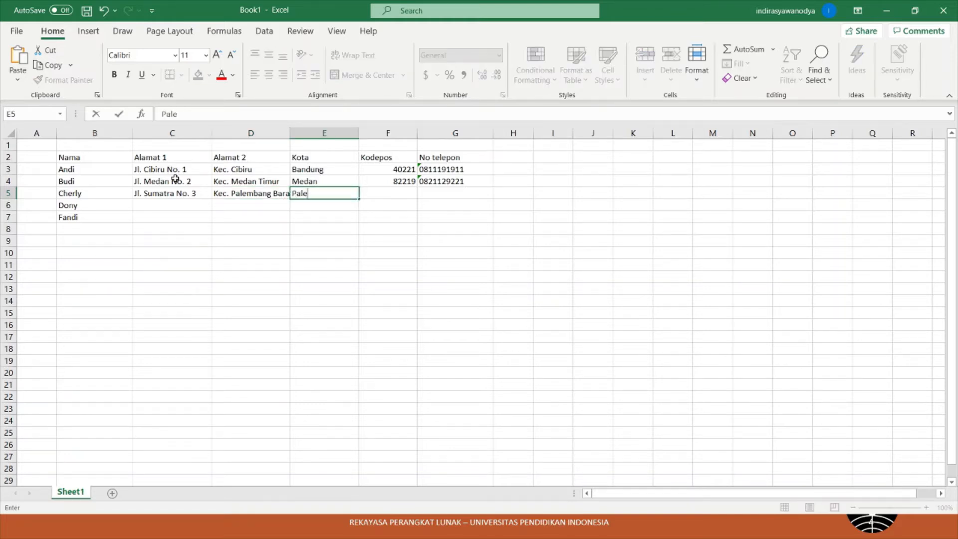
type("mbang")
key("Tab")
type("7")
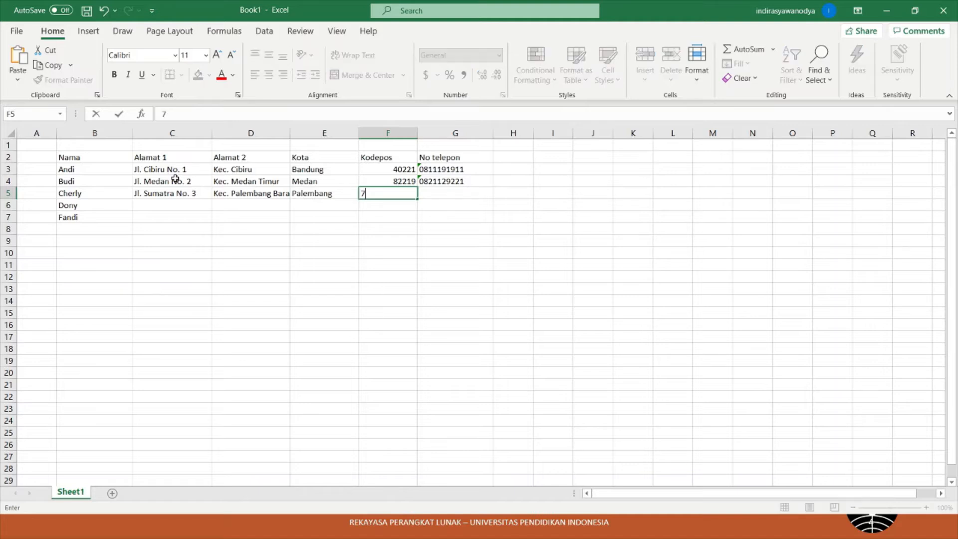
type("3221")
key("Tab")
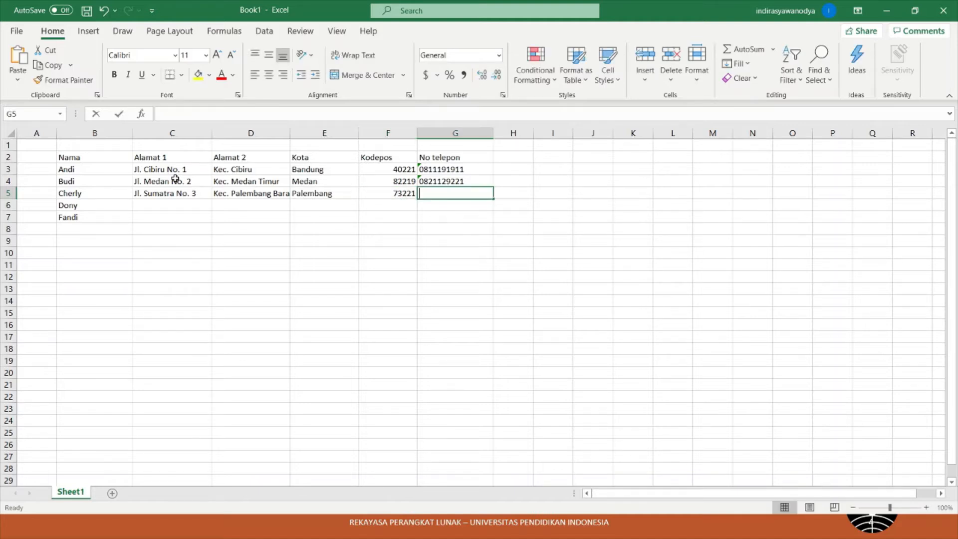
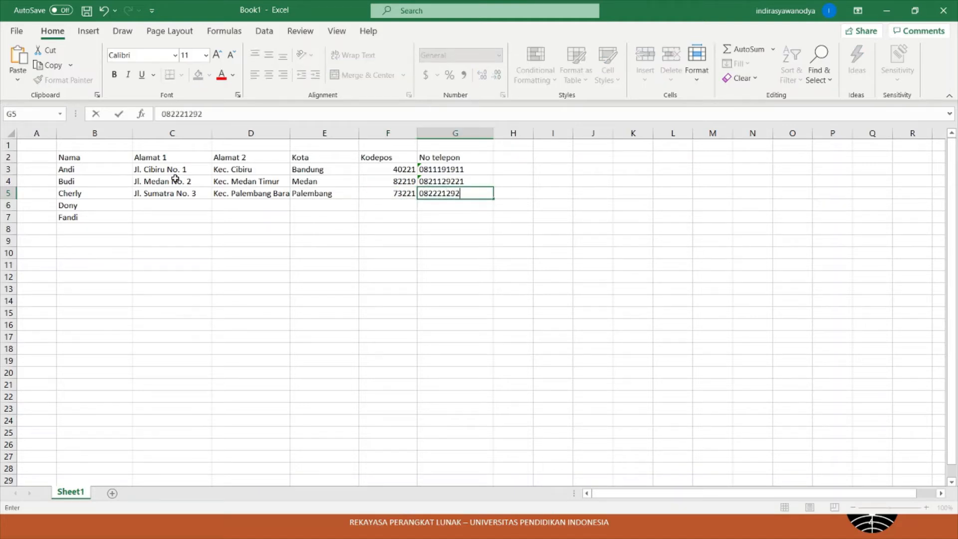
key("Return")
- Fill row 6 with street, district, city Manado, postcode 61616 and phone number
type("Jl")
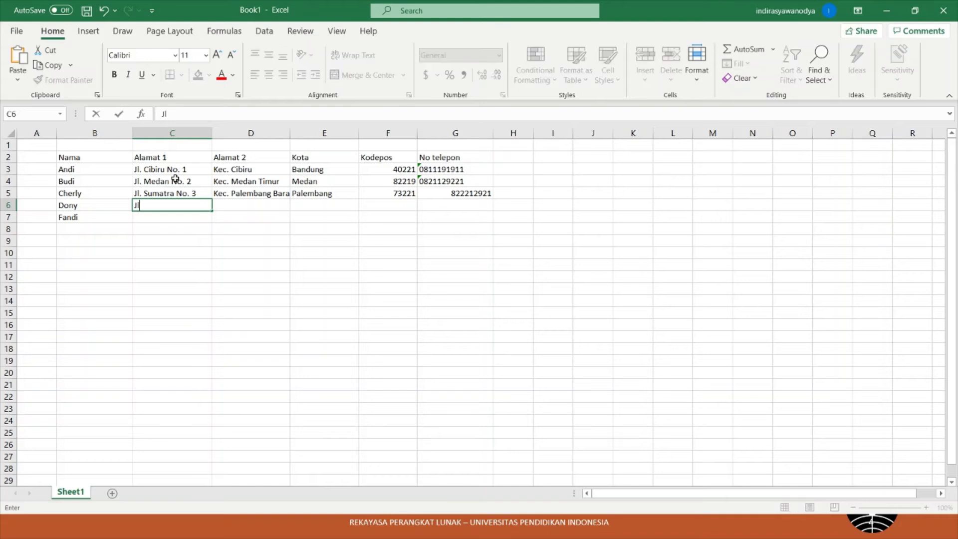
type(". Ambon No. 4")
key("Tab")
type("Kec")
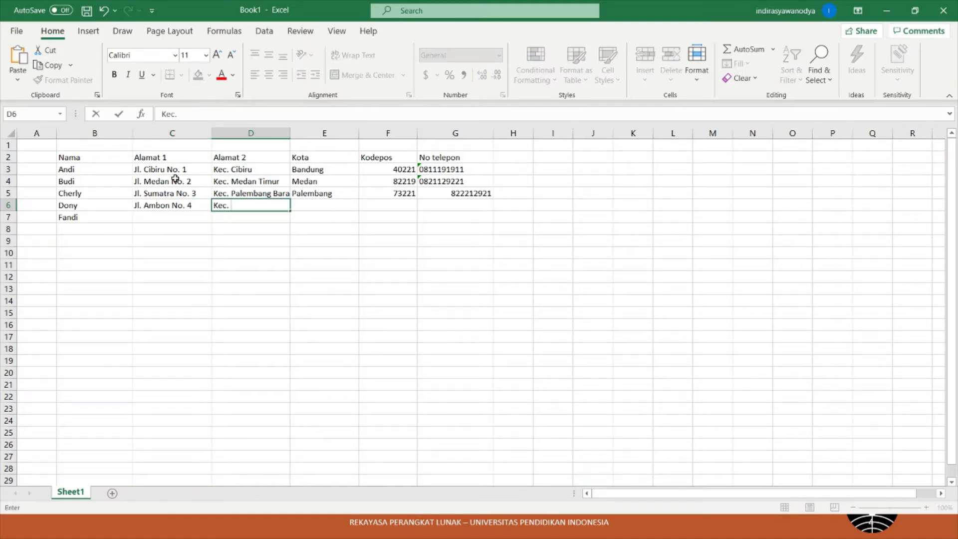
type(". Ambon Selatan")
key("Tab")
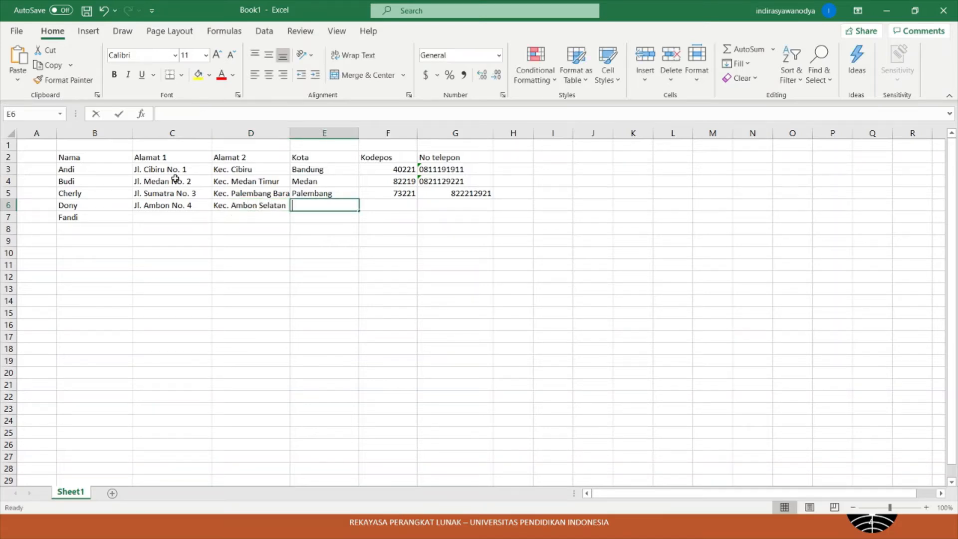
type("Manado")
key("Tab")
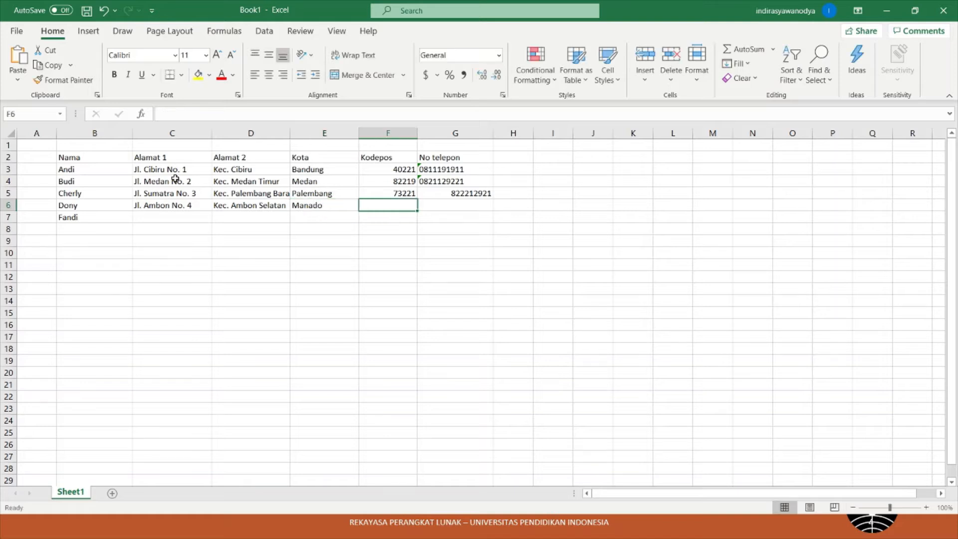
type("616161")
key("BackSpace")
key("Tab")
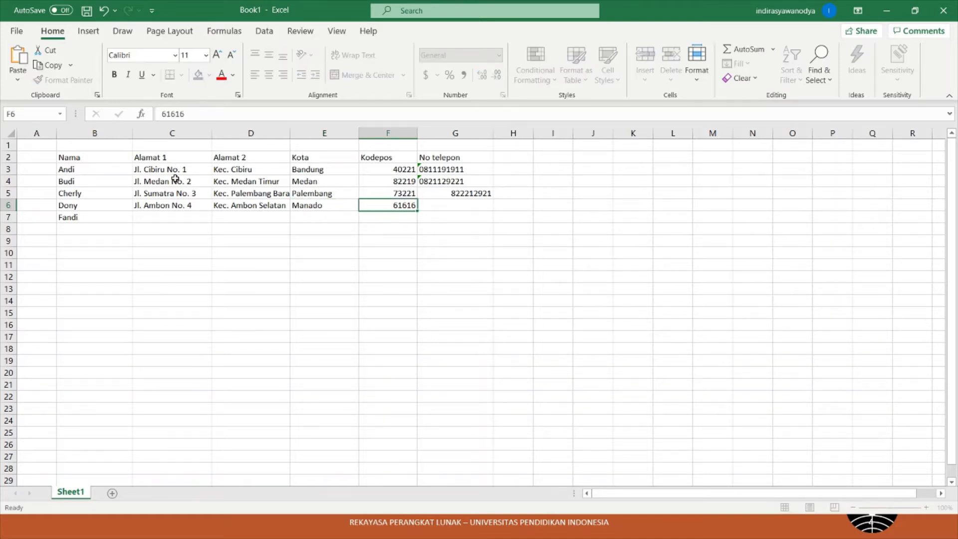
type("'072221")
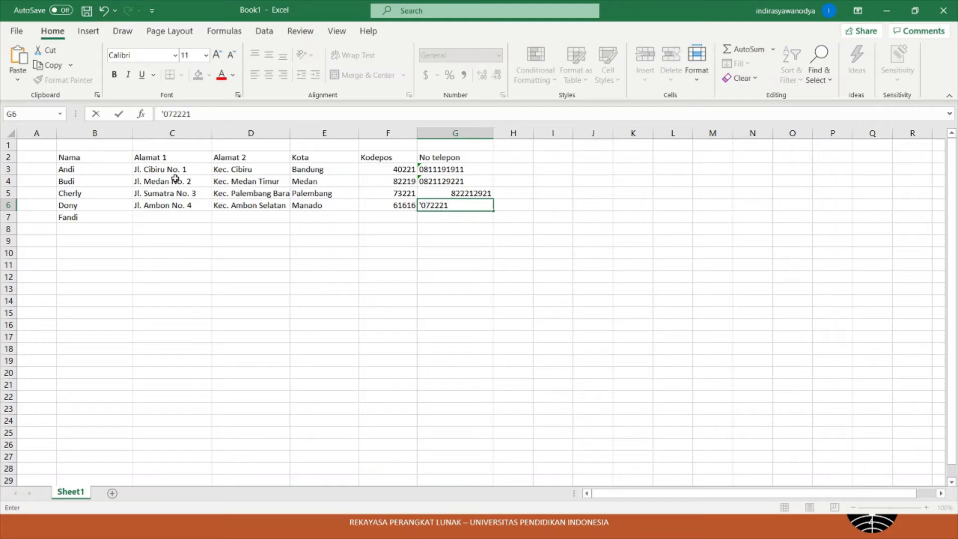
key("BackSpace")
key("BackSpace")
key("BackSpace")
key("BackSpace")
key("BackSpace")
type("81227111")
key("Return")
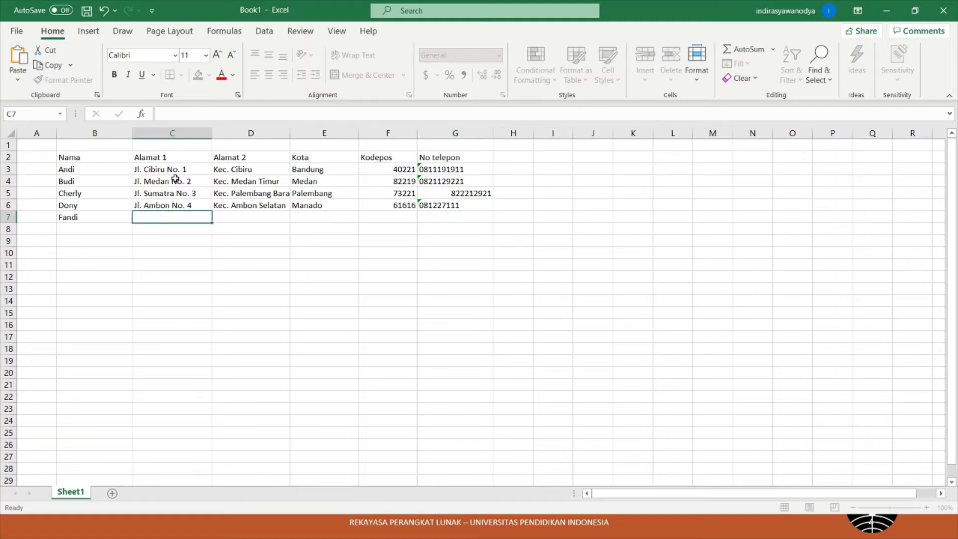
- Restore the missing leading zero in row 5's phone number in G5
key("Up")
key("Right")
key("Right")
key("Right")
key("Right")
key("Up")
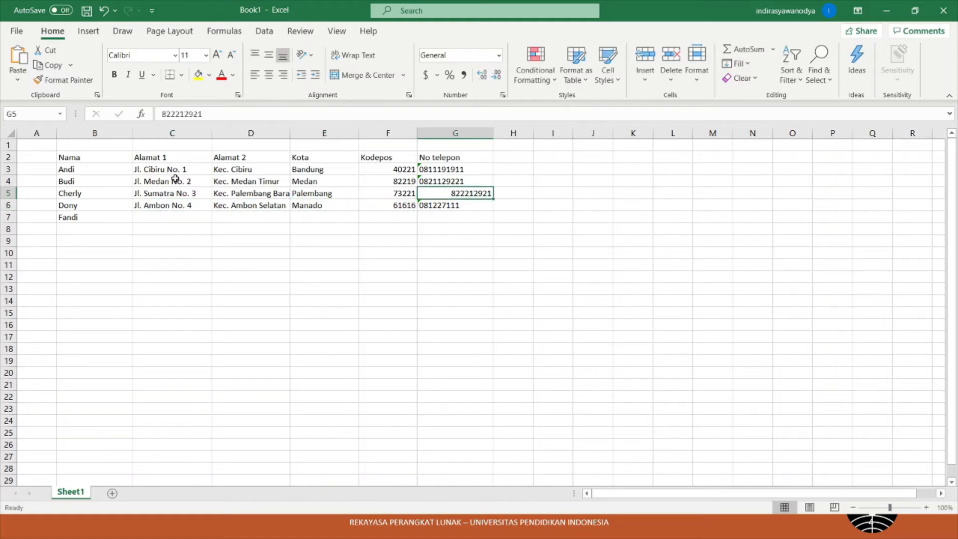
key("F2")
key("Home")
type("'0")
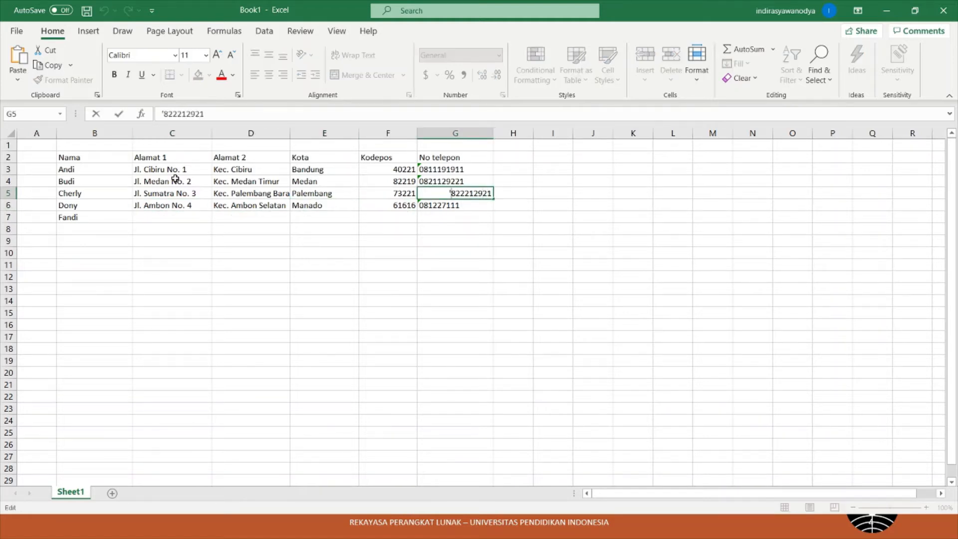
key("Return")
- Enter row 7's street address, district Kec. Badung and city Bali
key("Down")
key("Left")
key("Left")
key("Left")
key("Left")
key("Left")
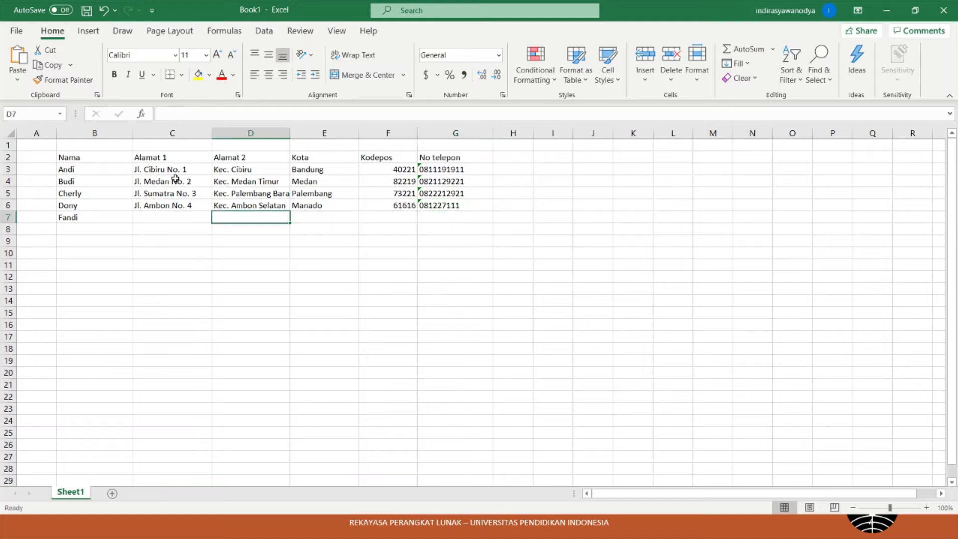
key("Right")
type("Jl")
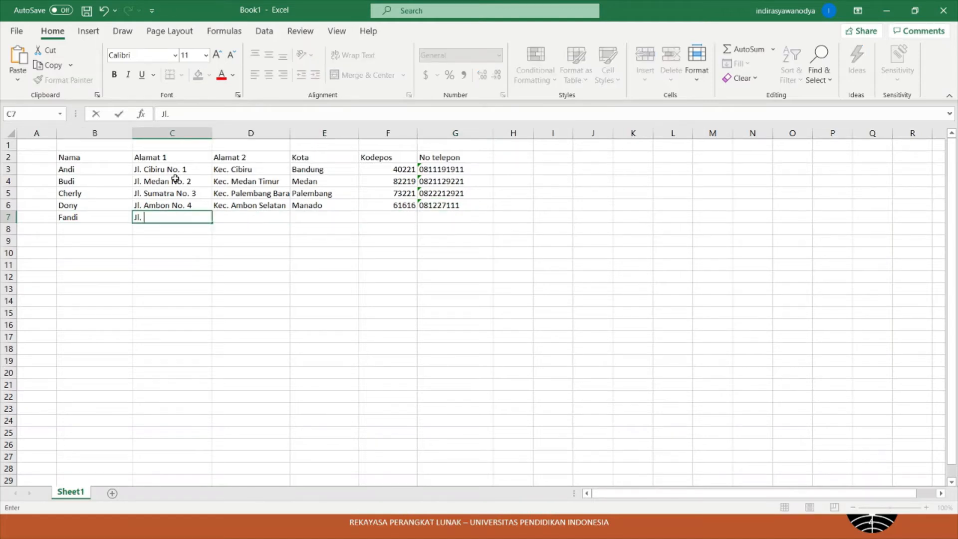
type(". Bali")
type(" N")
key("BackSpace")
type("No. 5")
key("Tab")
type("Kec. Badu")
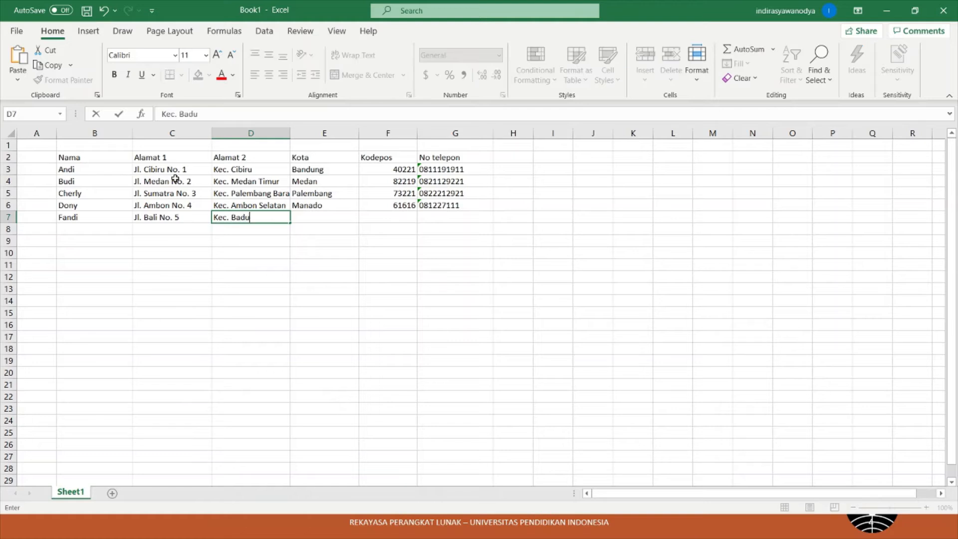
type("ng")
key("Tab")
type("Bali")
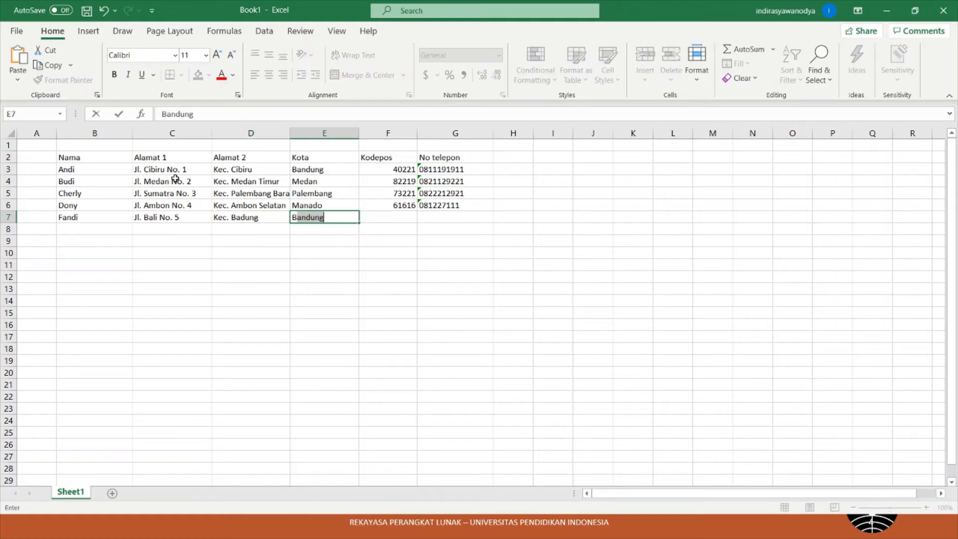
key("Tab")
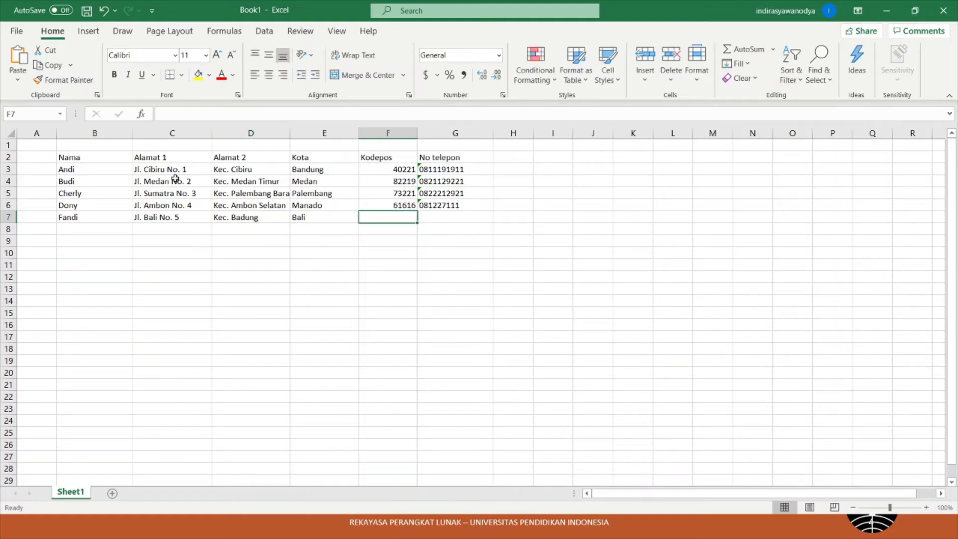
- Correct row 7's postcode to 61112 and add the apostrophe-prefixed phone number
type("611172")
key("Tab")
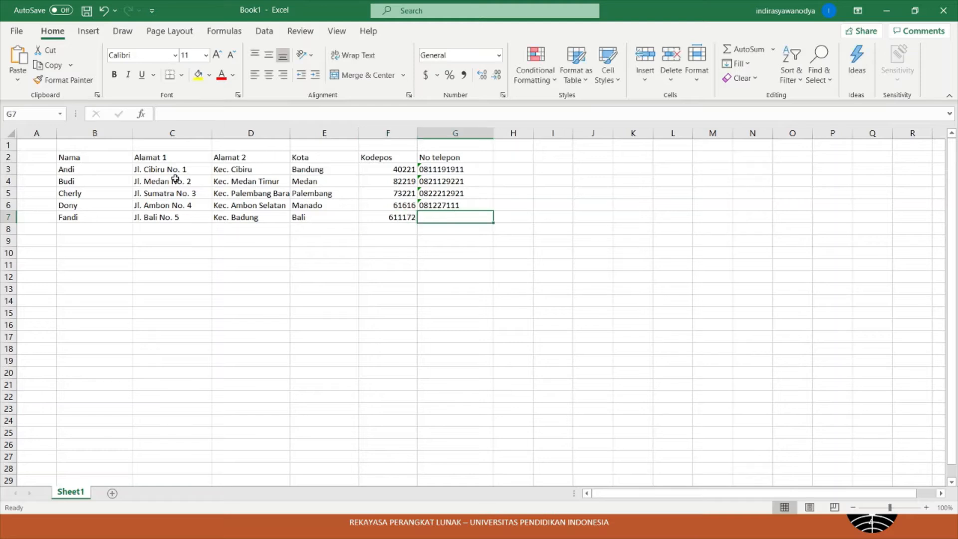
key("shift+Tab")
key("F2")
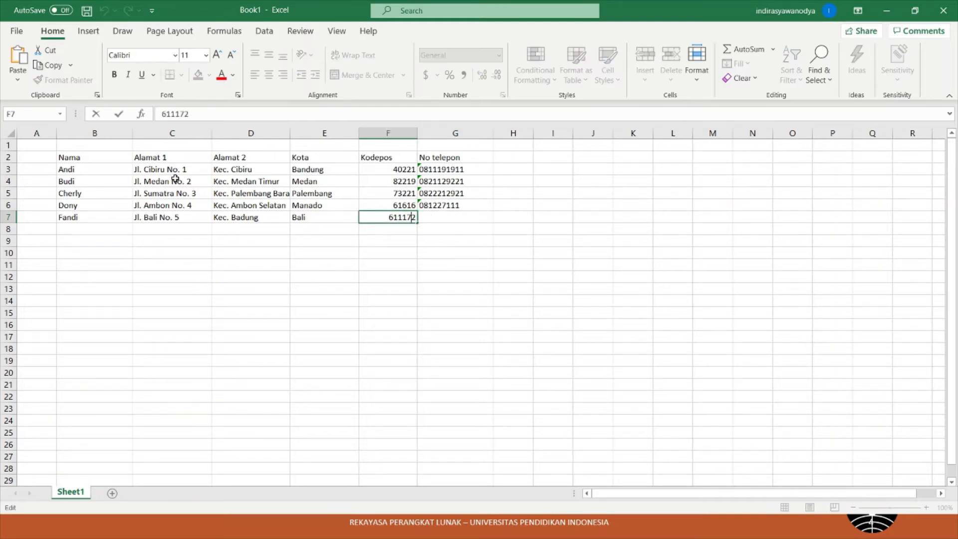
key("Left")
key("BackSpace")
key("Tab")
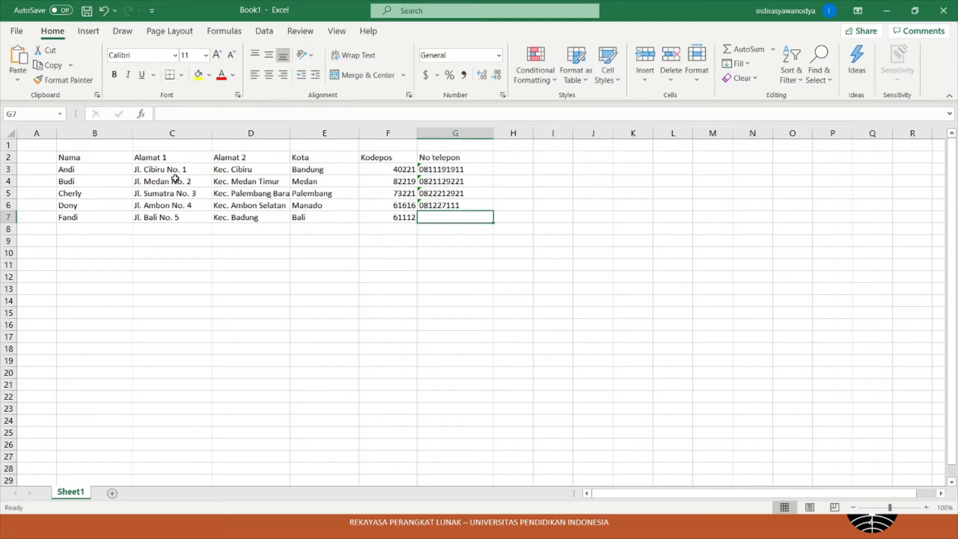
type("'082219231")
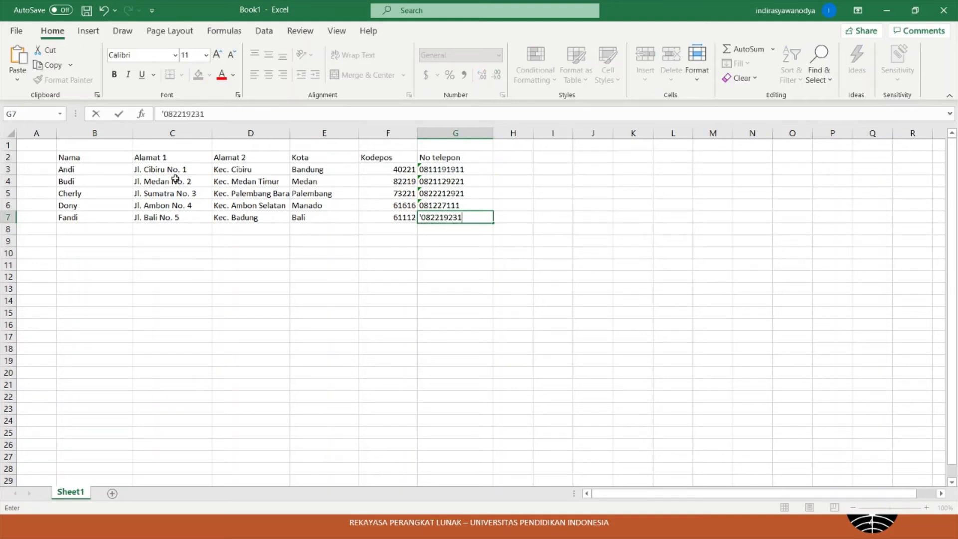
key("Return")
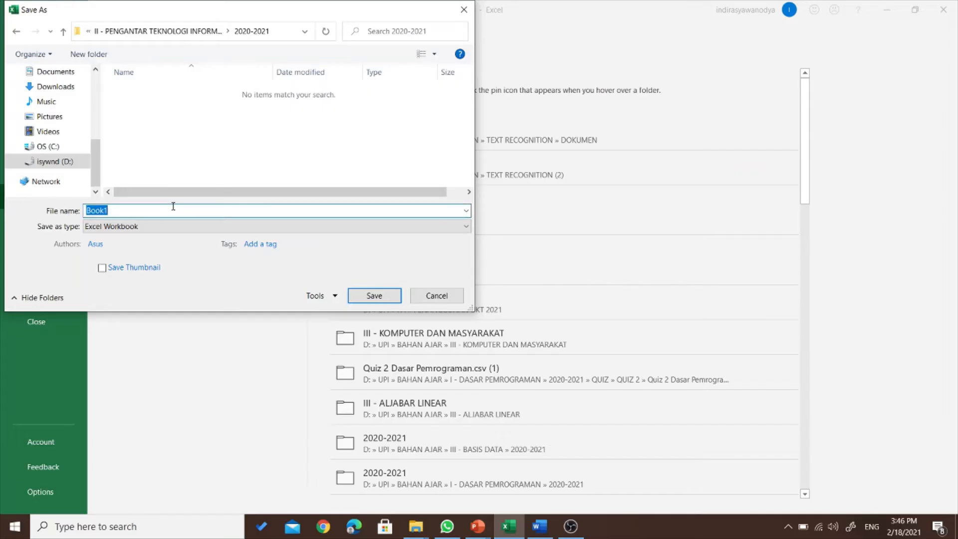
- Save the recipient workbook as namapenerima in the 2020-2021 folder
type("namape")
type("ma")
left_click(375, 296)
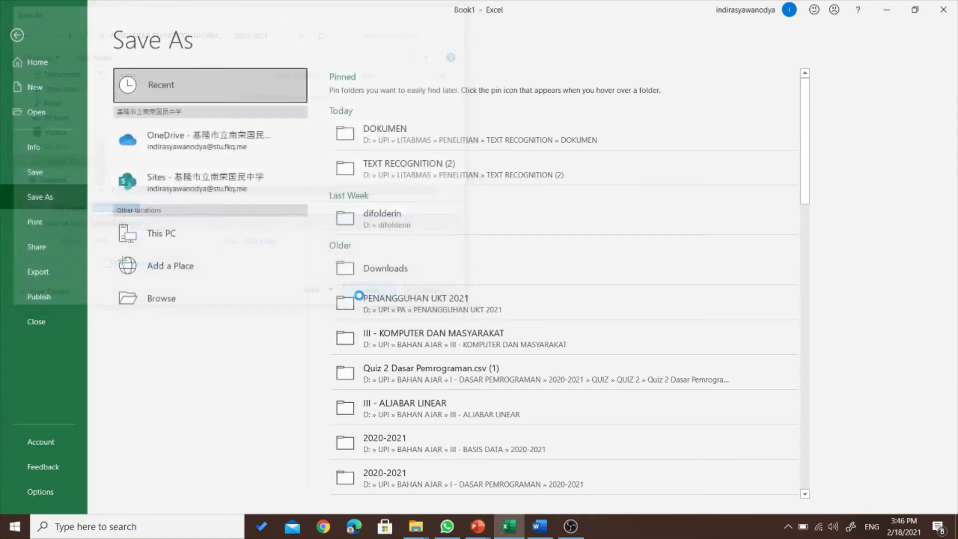
left_click(325, 245)
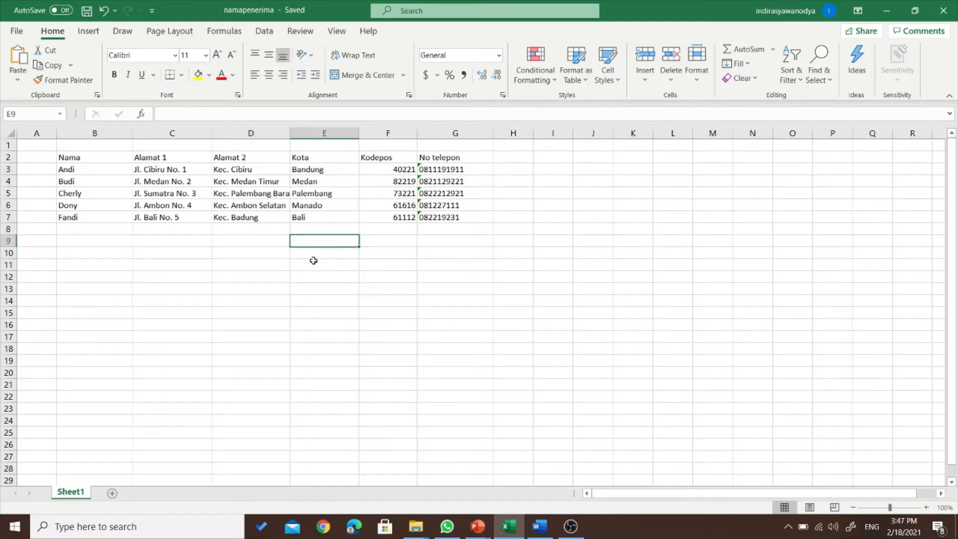
left_click(379, 228)
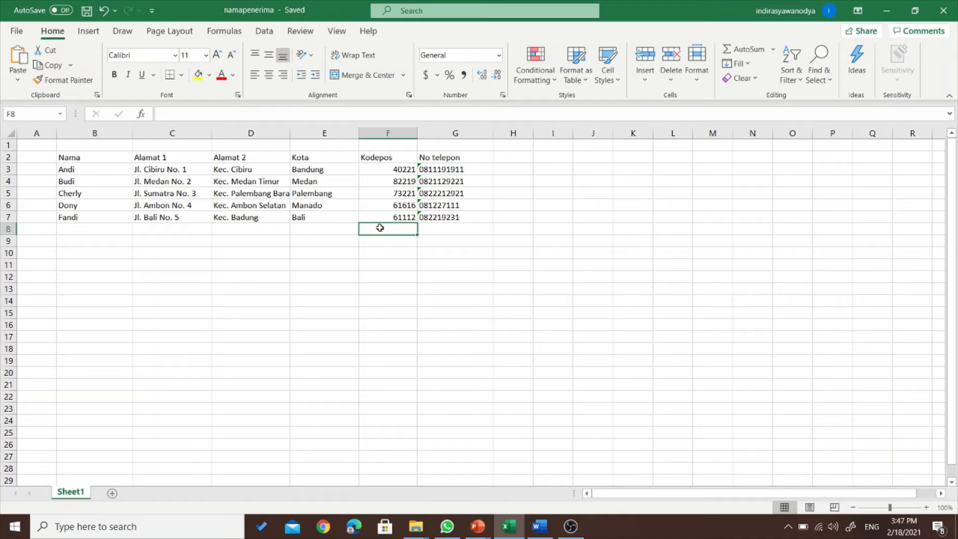
left_click_drag(474, 215, 150, 180)
left_click(275, 295)
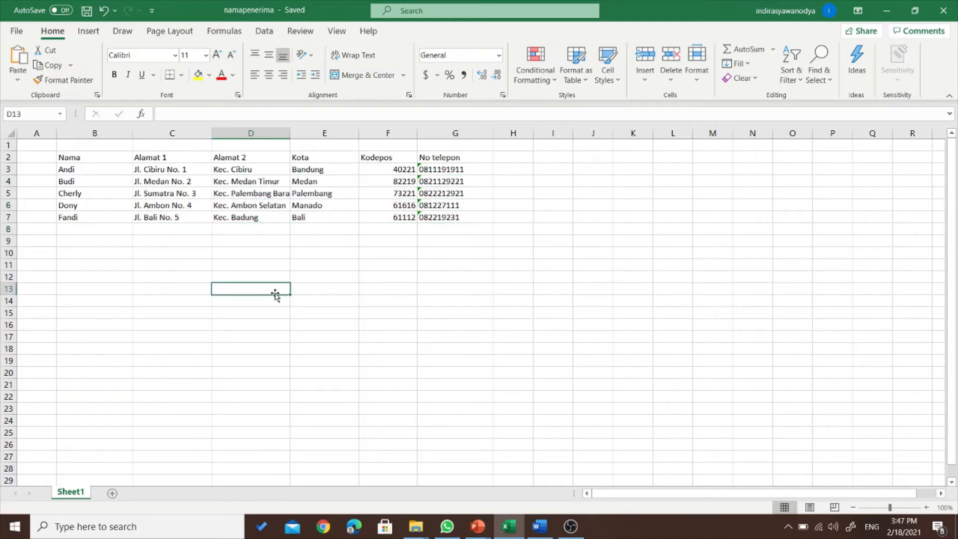
- Bring Word's Document7 forward and open Select Recipients under Mailings
left_click(539, 526)
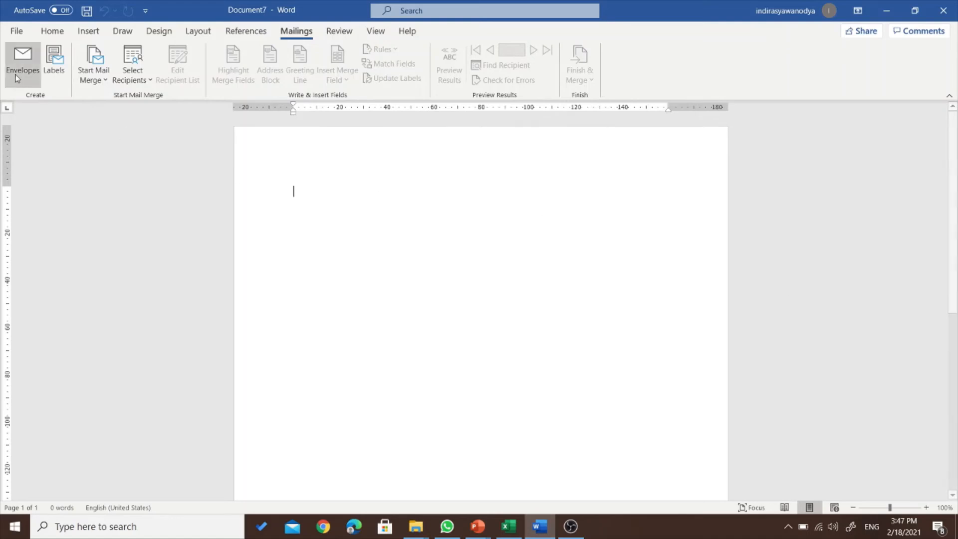
left_click(52, 31)
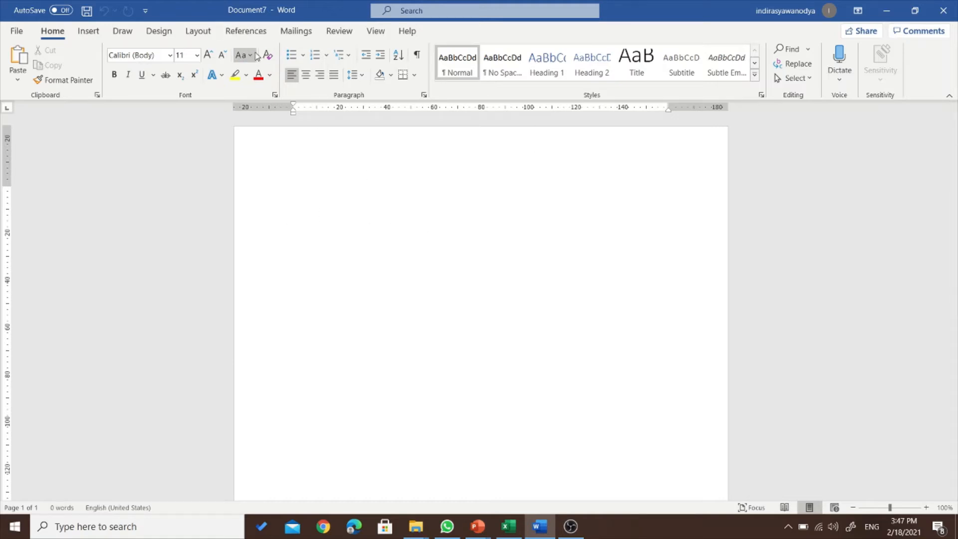
left_click(295, 31)
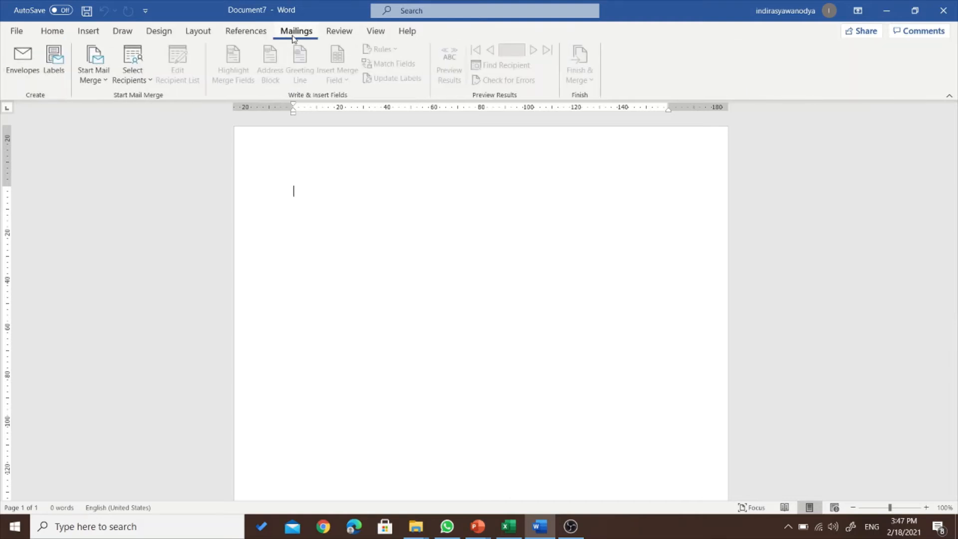
left_click(142, 76)
- Type a new list with first entry titled Bapak plus first and last name, then Customize Columns
left_click(160, 98)
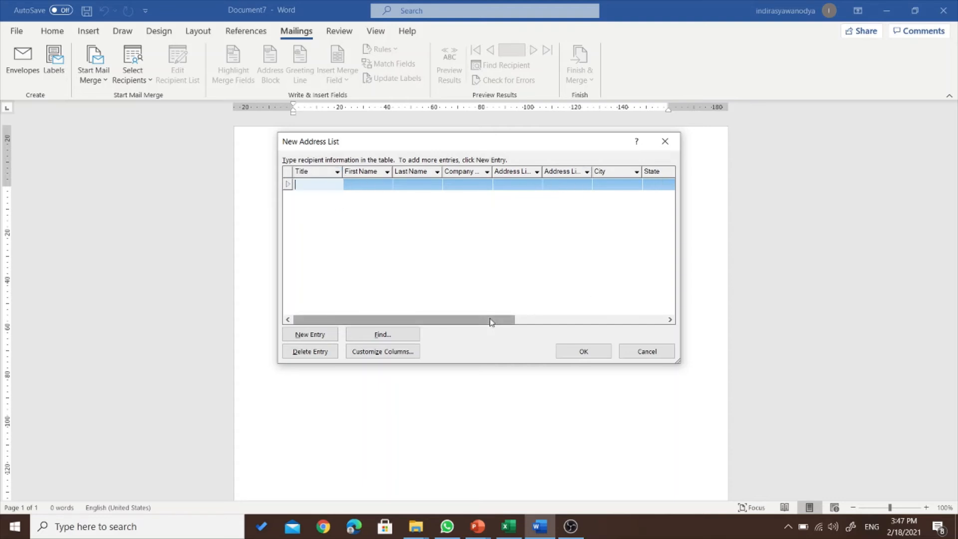
left_click_drag(507, 320, 456, 321)
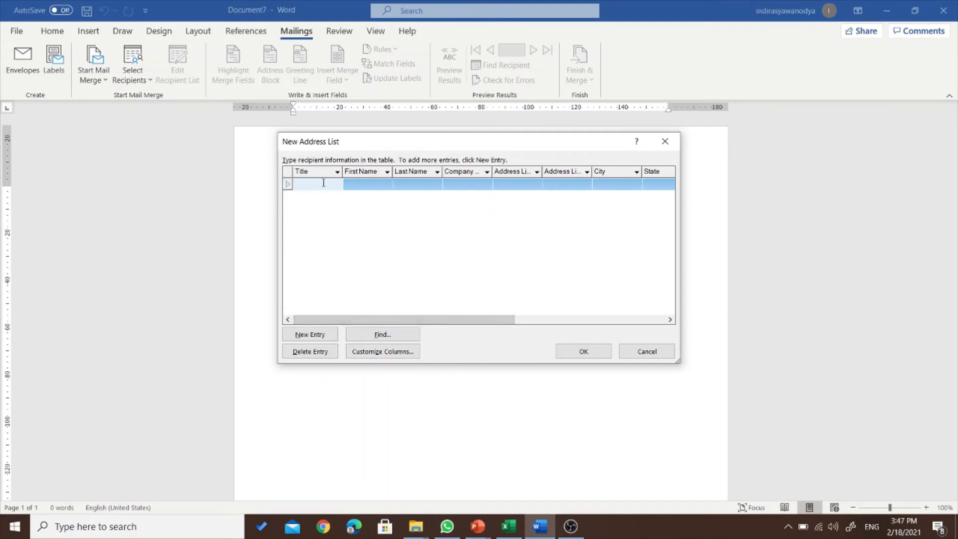
type("Baoakak")
key("Tab")
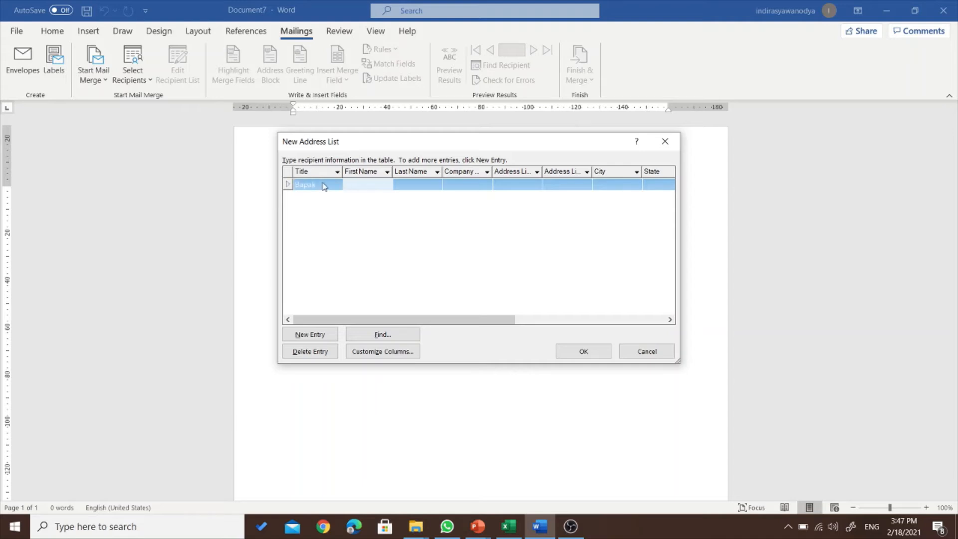
type("Deny")
key("Tab")
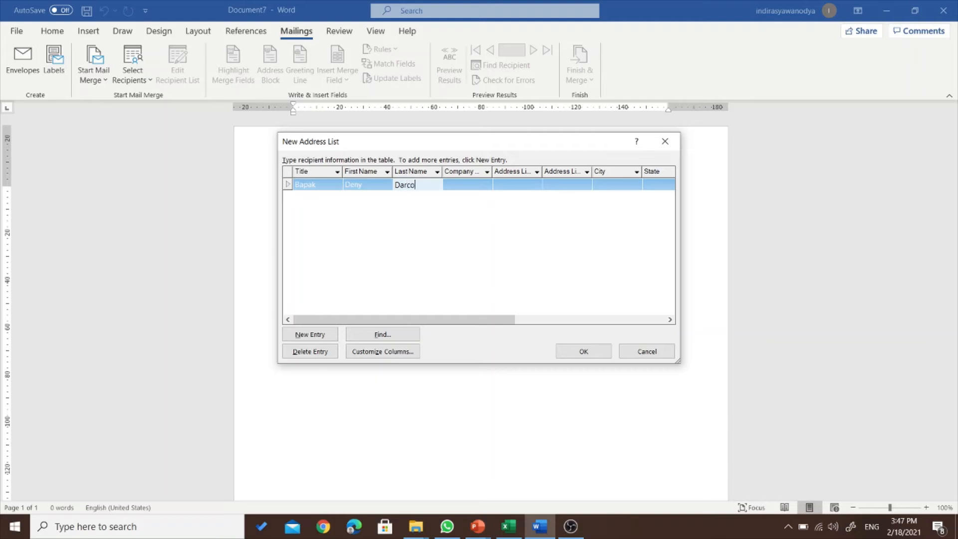
key("Tab")
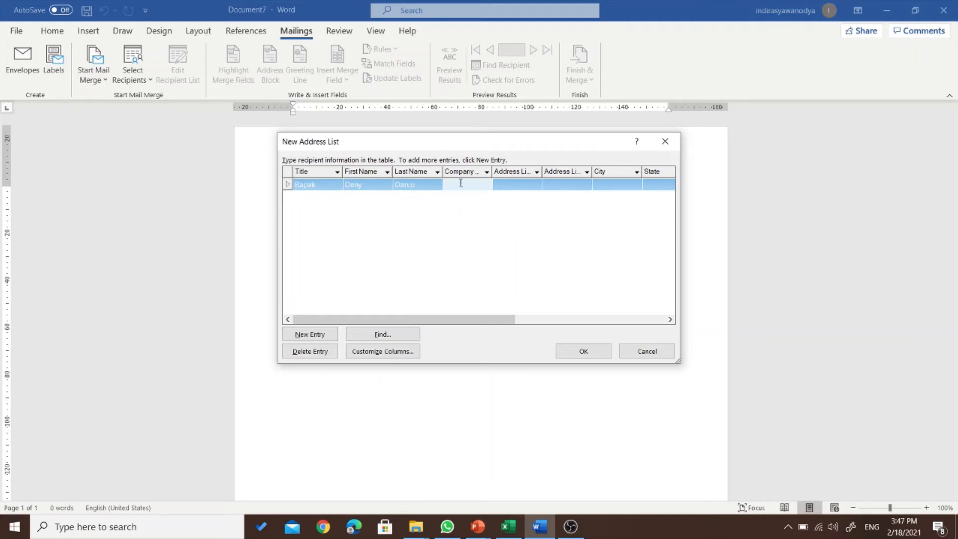
left_click(382, 352)
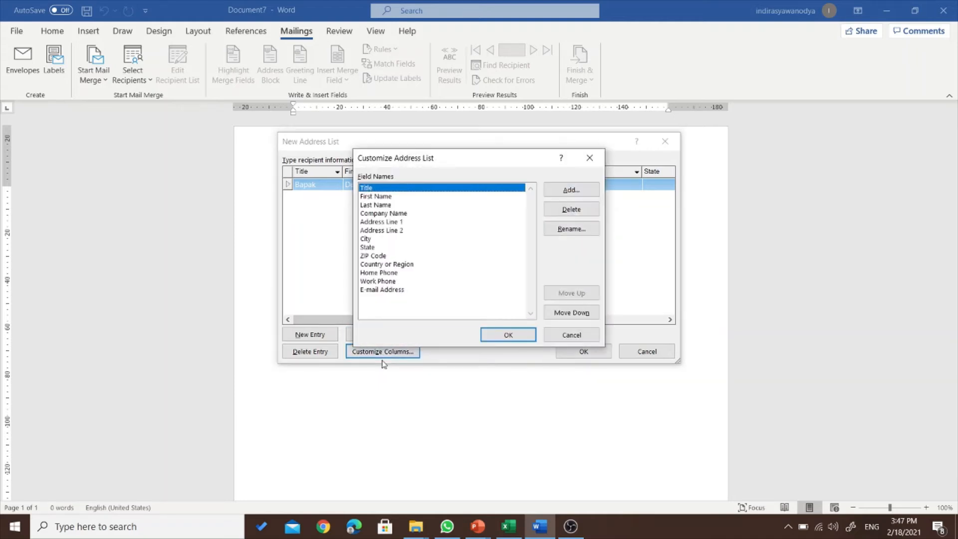
- Delete the Company Name and Country or Region fields from the address list
left_click_drag(395, 159, 404, 159)
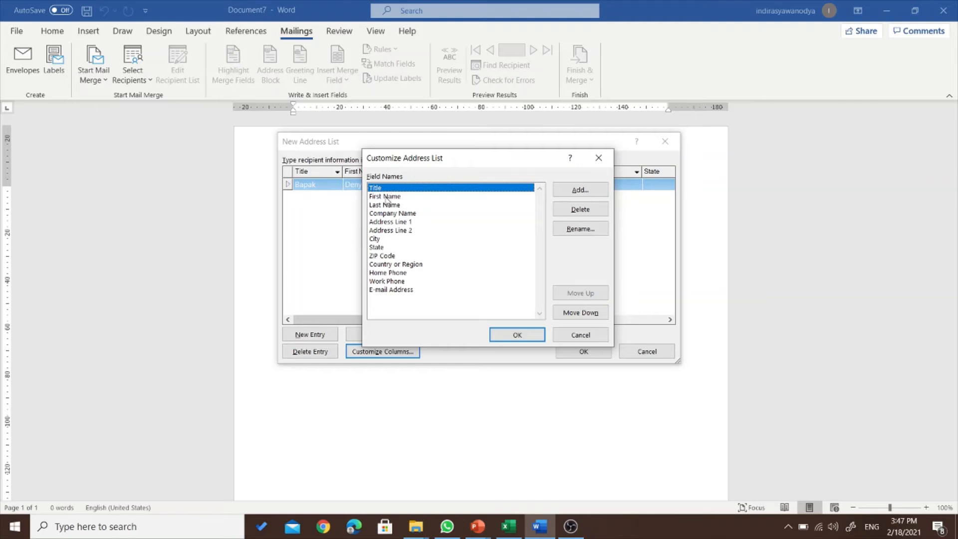
left_click(385, 214)
left_click(580, 209)
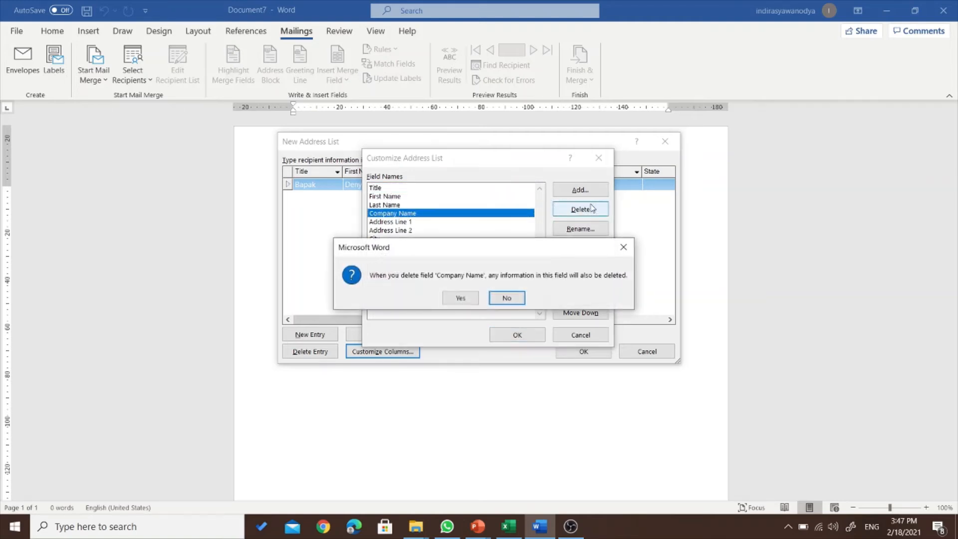
left_click(475, 298)
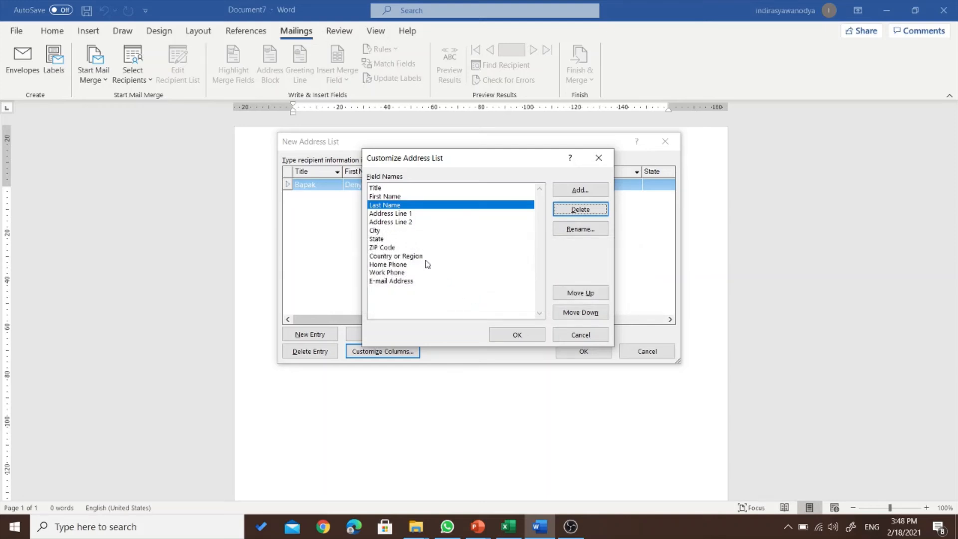
left_click(411, 256)
left_click(580, 209)
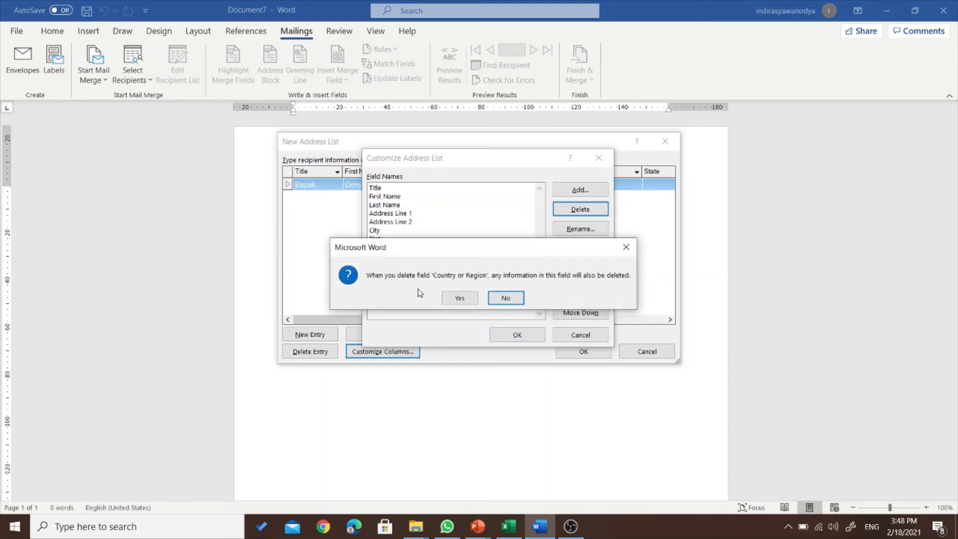
left_click(450, 295)
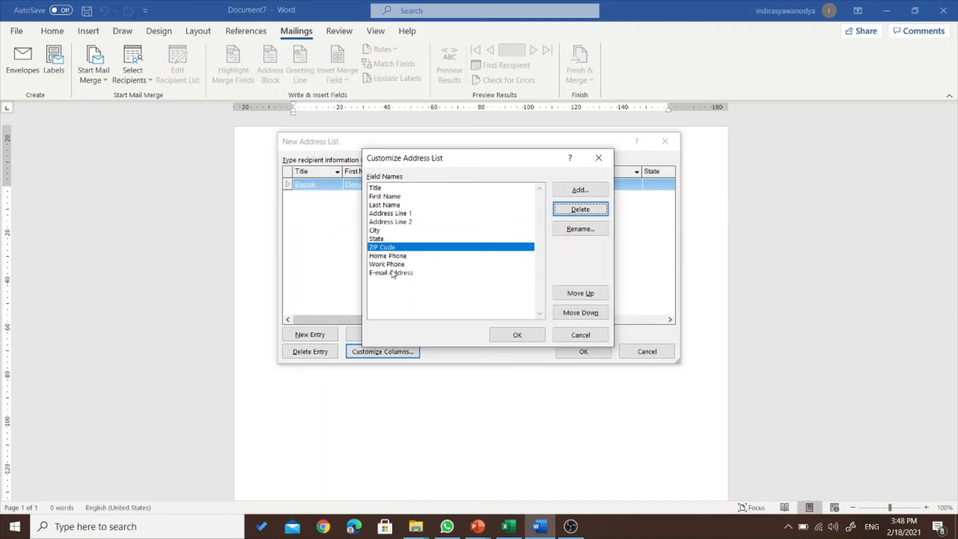
- Delete the E-mail Address and Work Phone fields and accept the trimmed field list
left_click(491, 271)
left_click(580, 209)
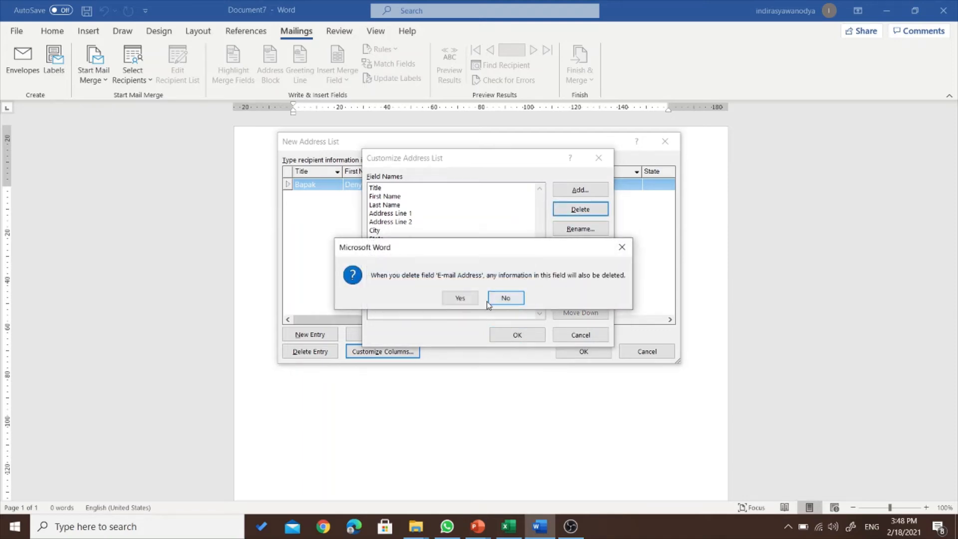
left_click(460, 298)
left_click(585, 212)
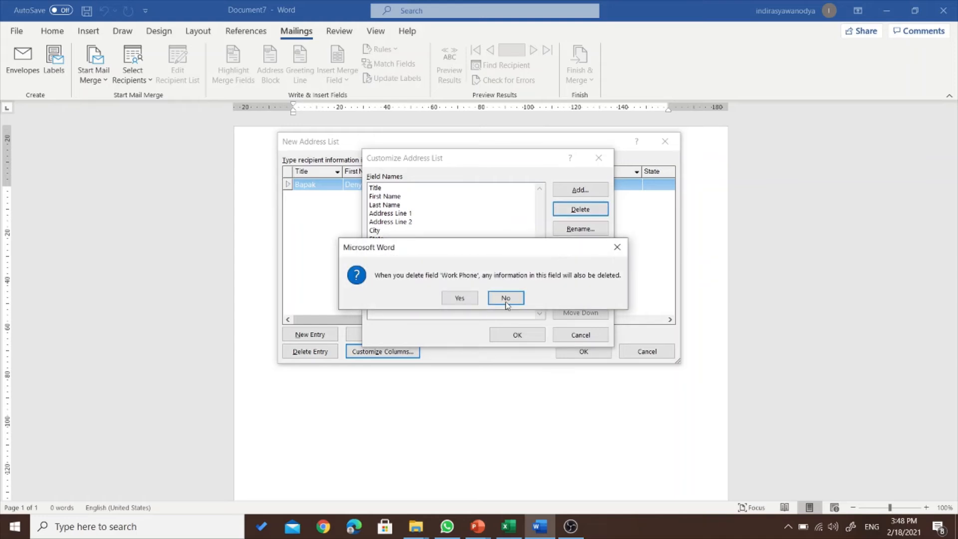
left_click(503, 298)
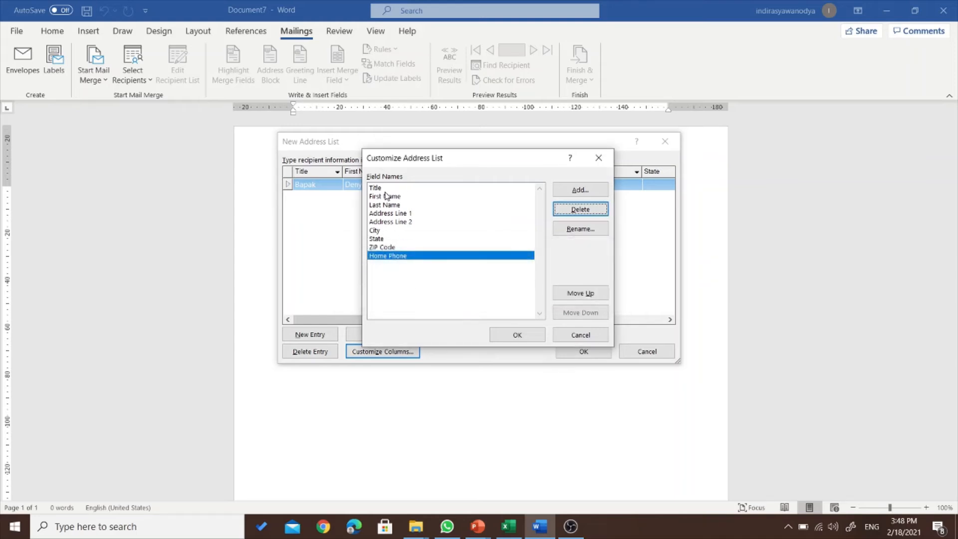
left_click(500, 337)
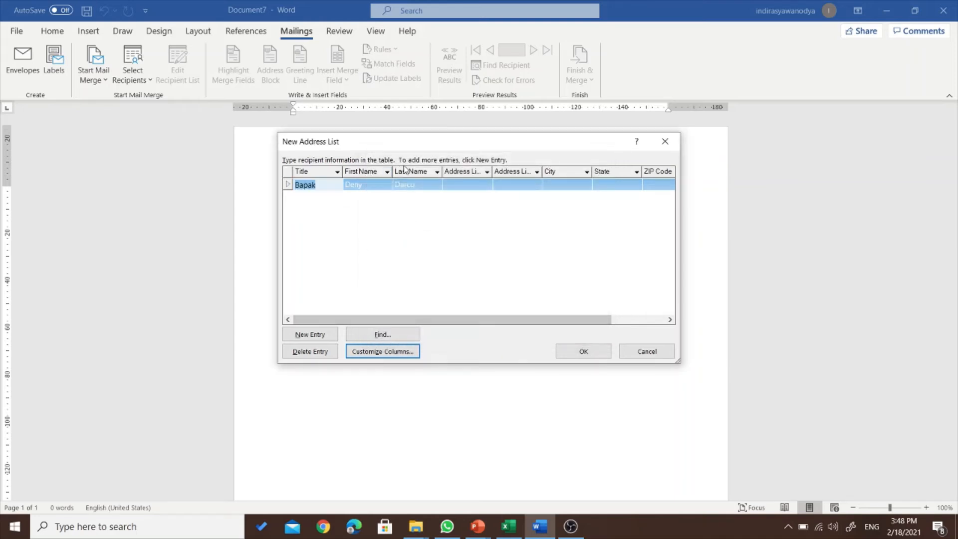
- Enter the first recipient's street, district and city Bandung
left_click(465, 186)
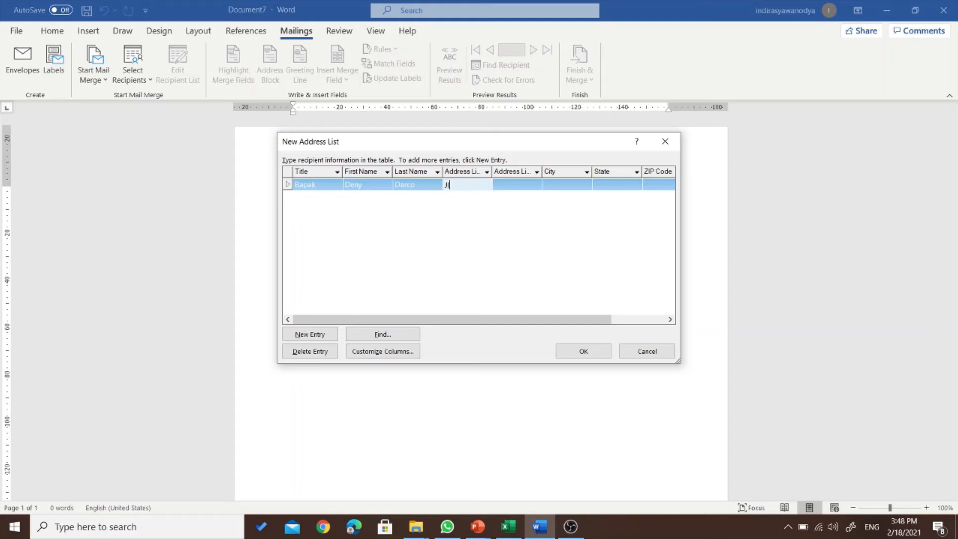
key("Tab")
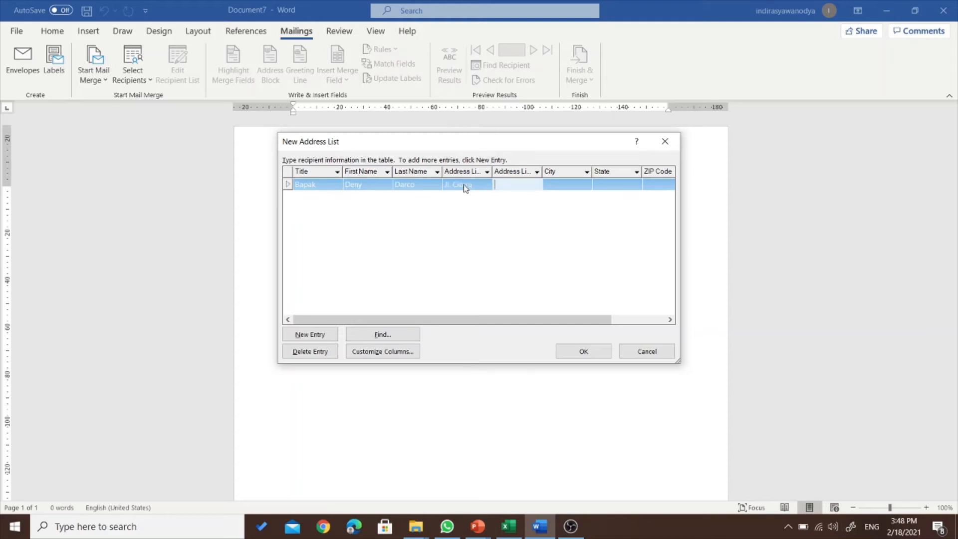
type("Kec. Cibiru")
key("Tab")
type("Ba")
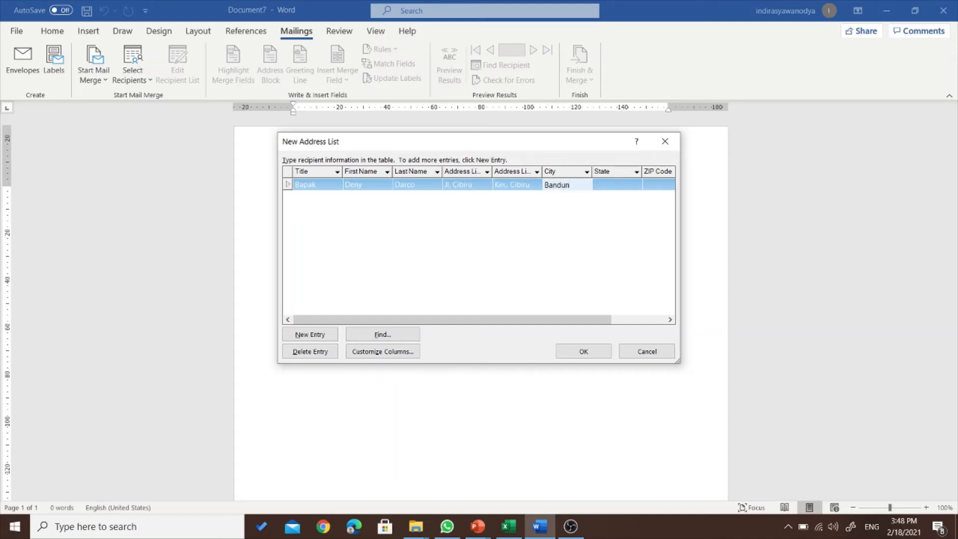
type("ndung")
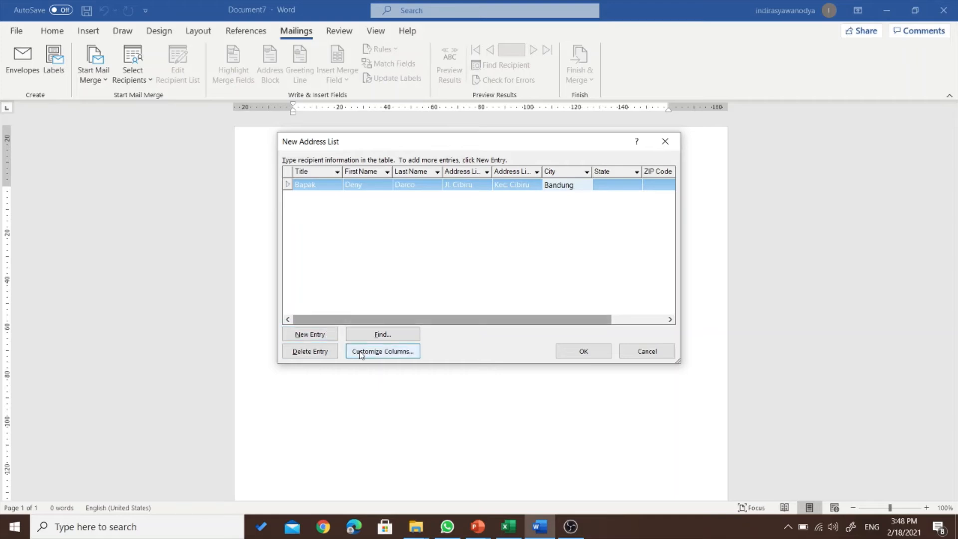
- Remove the State column from the address list's fields
left_click(392, 349)
left_click(388, 239)
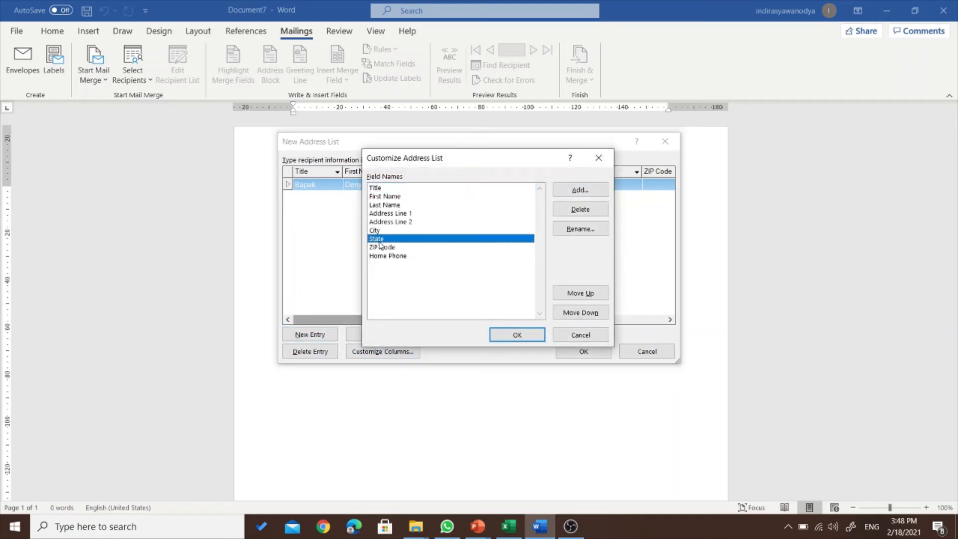
left_click(601, 209)
left_click(460, 298)
left_click(518, 335)
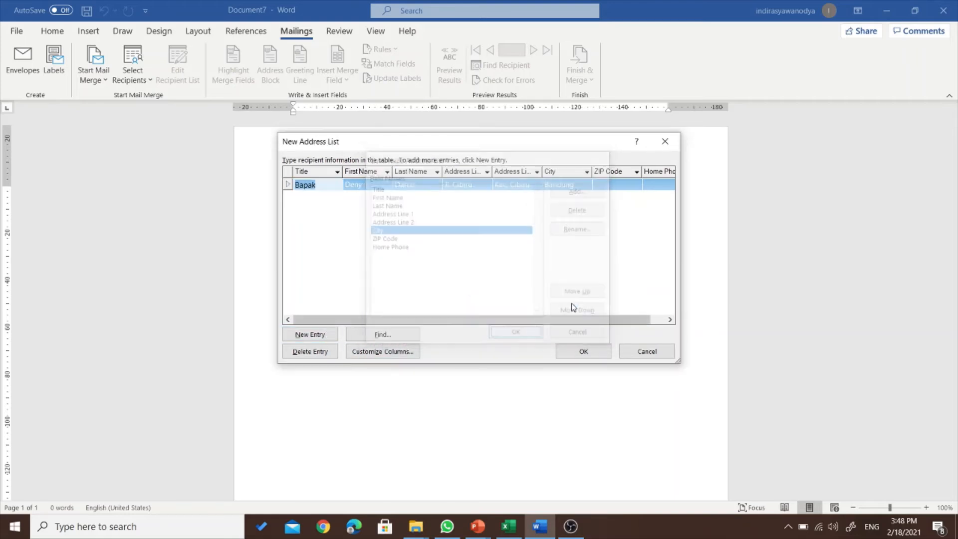
- Fill in the first recipient's ZIP code and home phone number
left_click(603, 184)
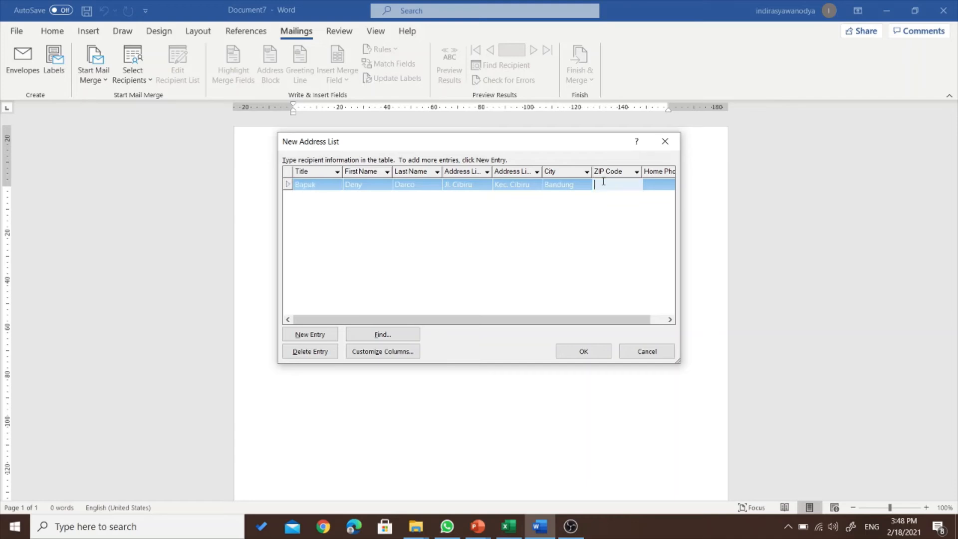
type("40622")
key("Tab")
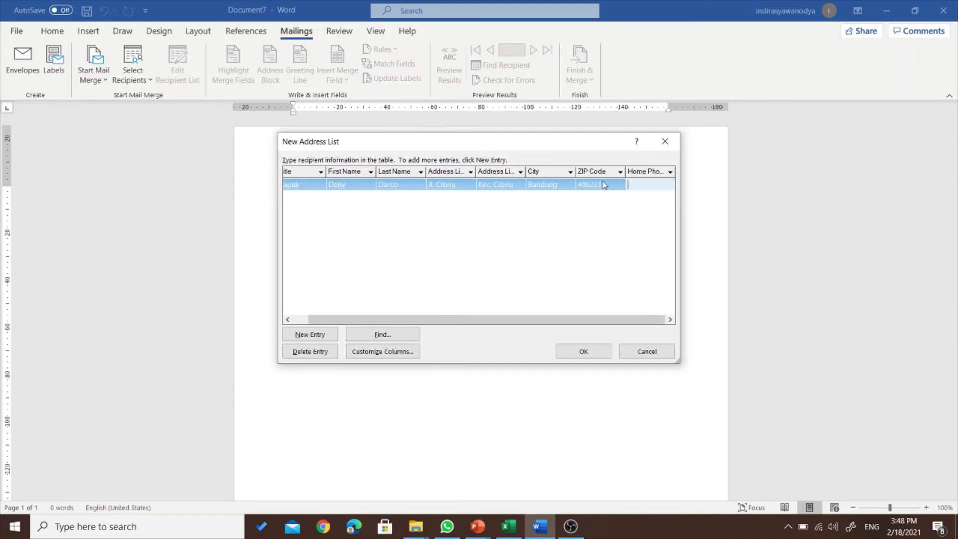
type("081212121")
left_click_drag(521, 320, 506, 320)
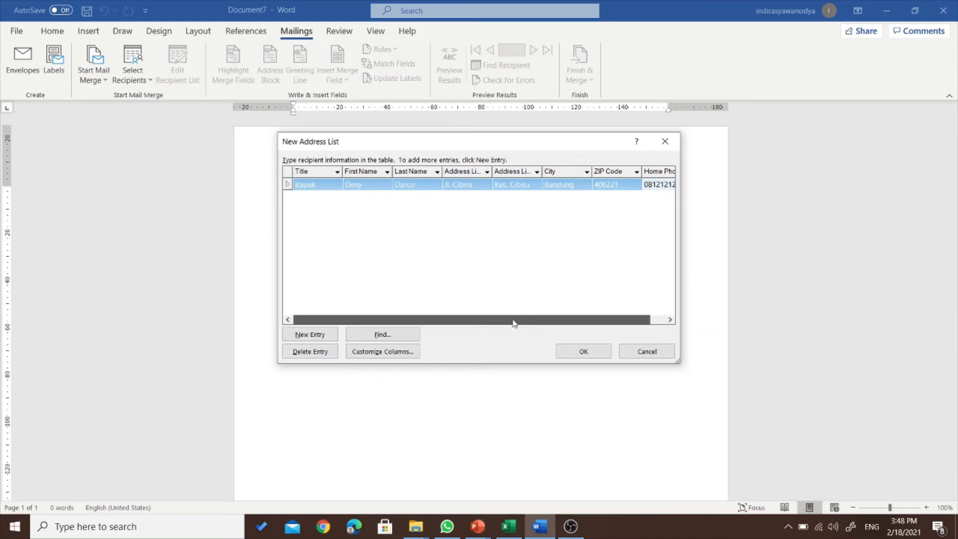
left_click(337, 203)
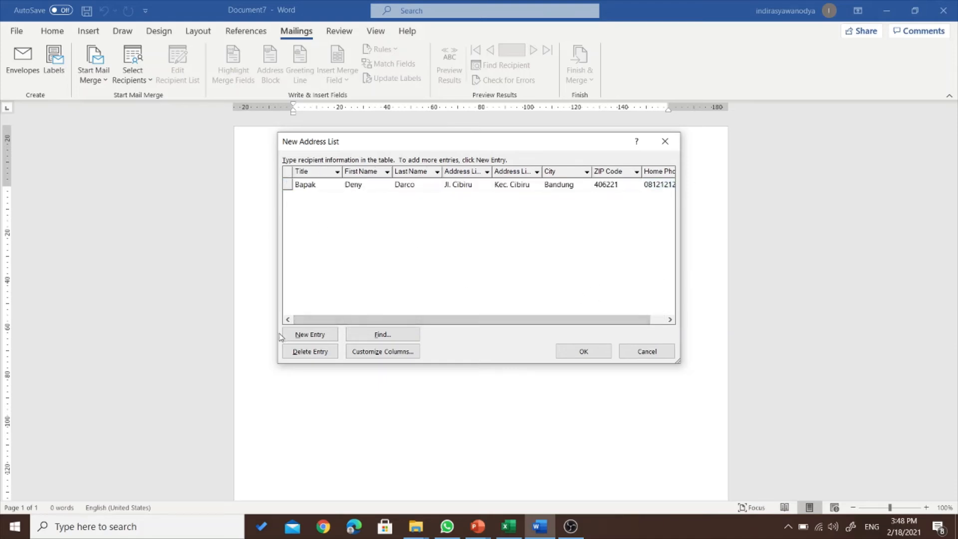
- Add a new recipient entry titled Ibu with the recipient's first and last name
left_click(302, 336)
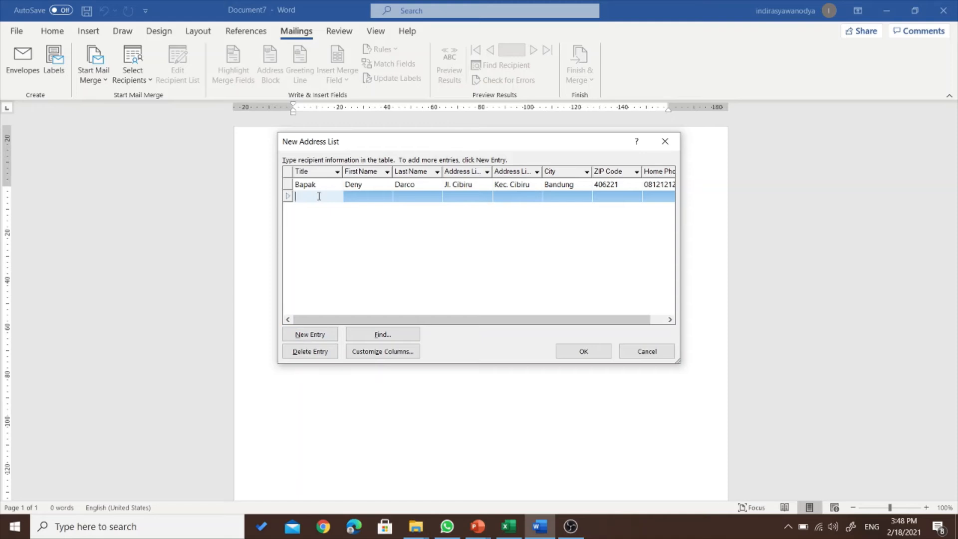
type("Ibu")
key("Tab")
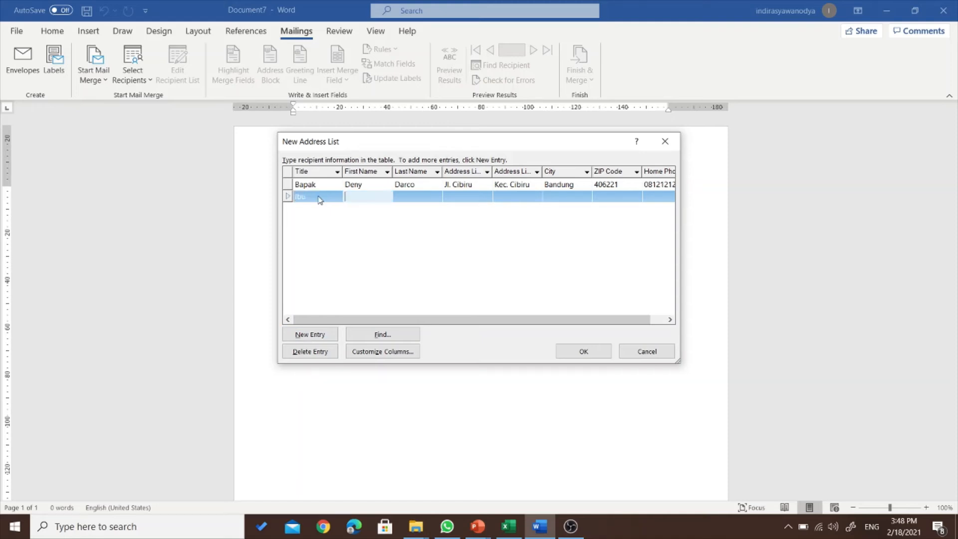
type("Cherly")
key("Tab")
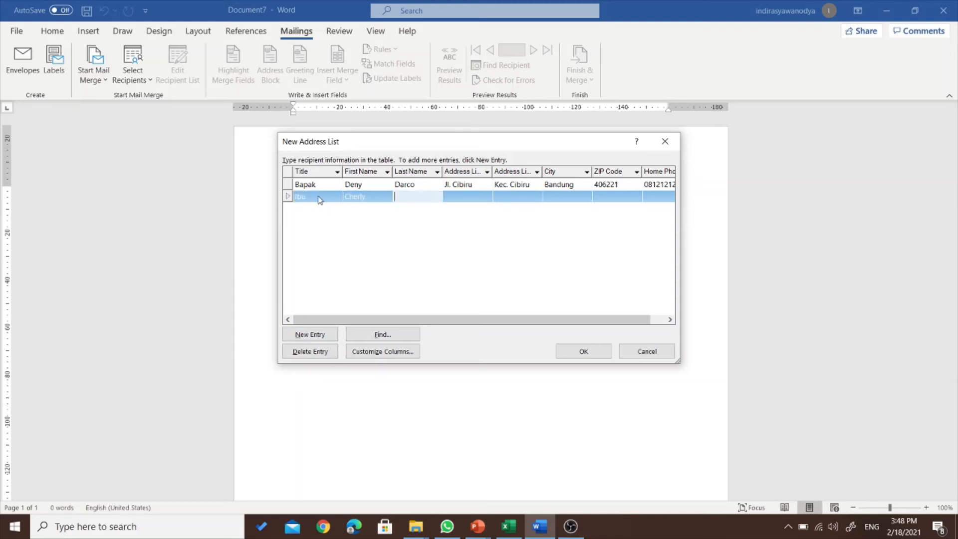
type("B")
key("Tab")
- Enter the second recipient's street, district, city Medan, ZIP code and phone, then finish the list
type("Jl")
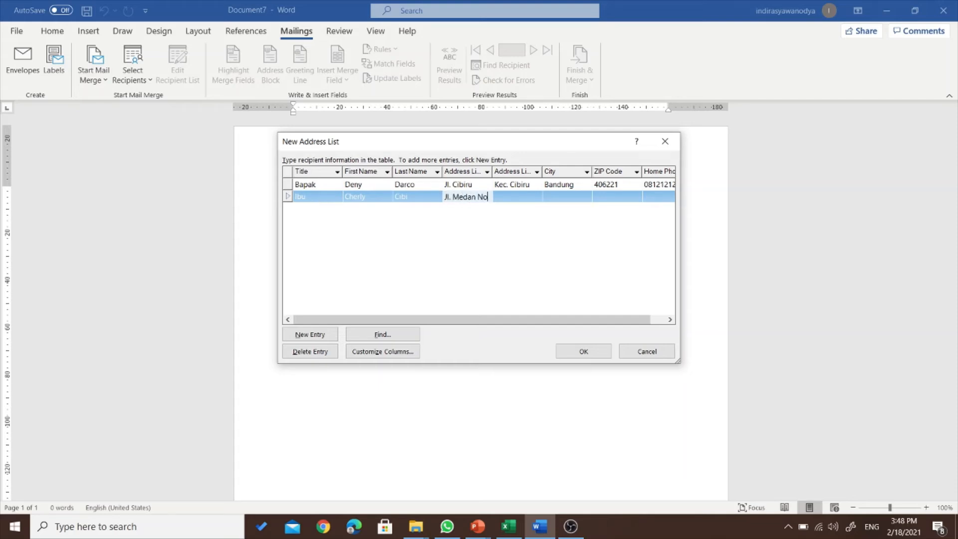
key("Tab")
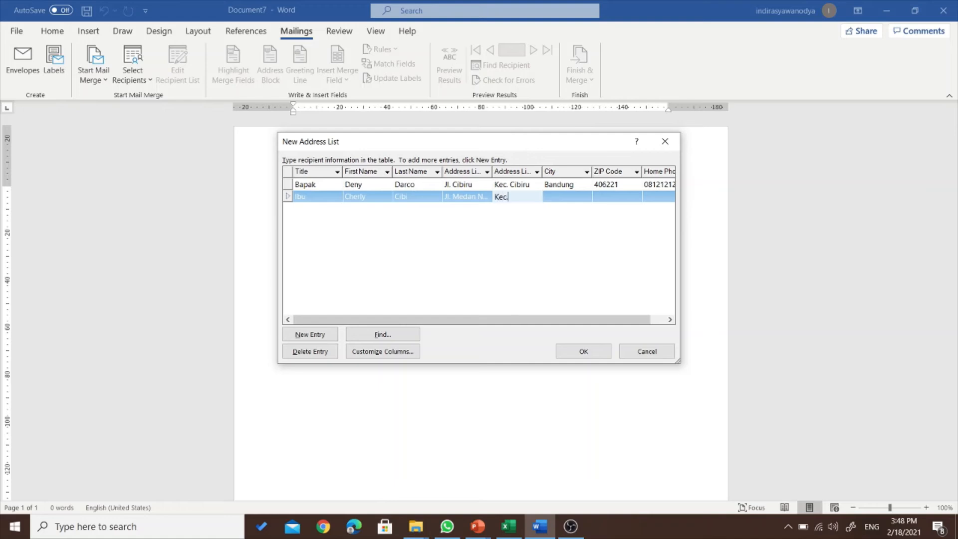
type("Kec. Medan")
key("Tab")
type("Medan")
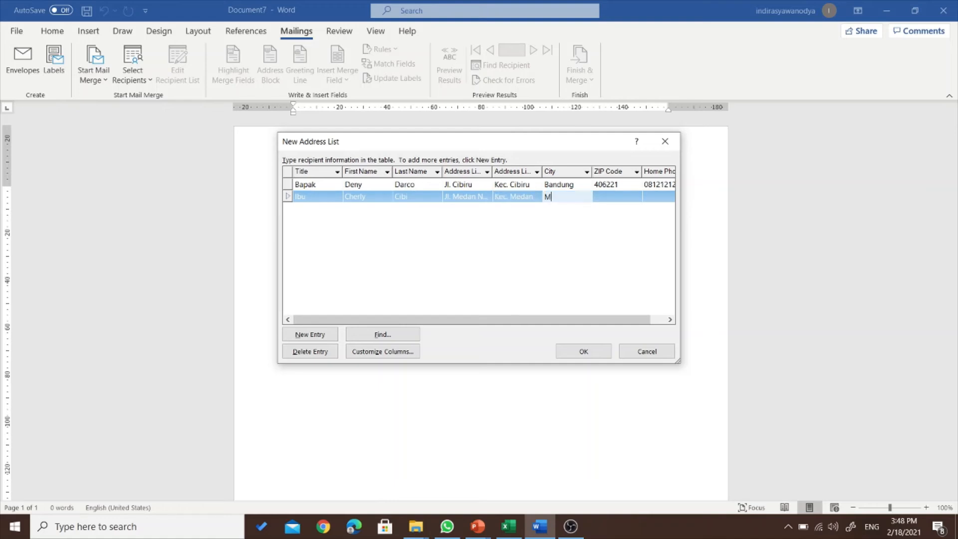
key("Tab")
type("82")
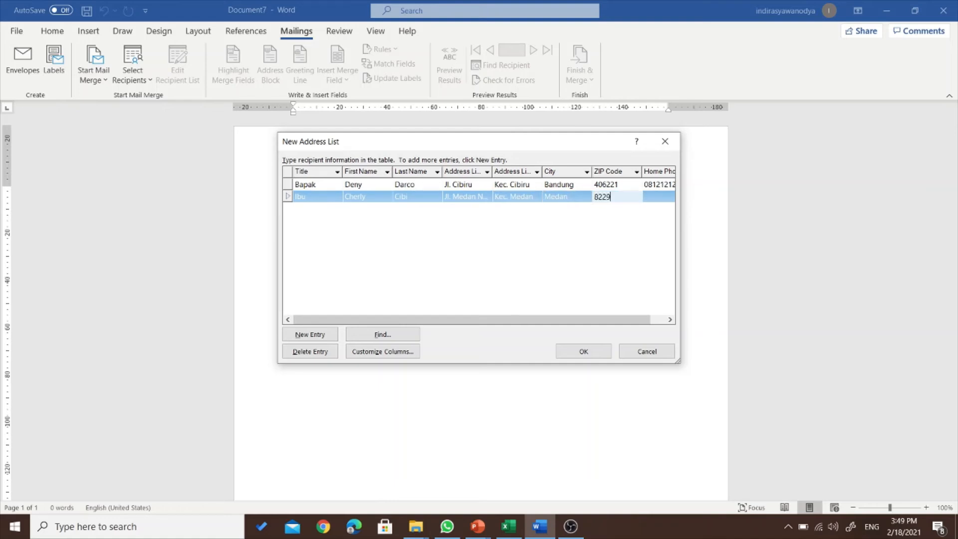
type("2911")
key("Tab")
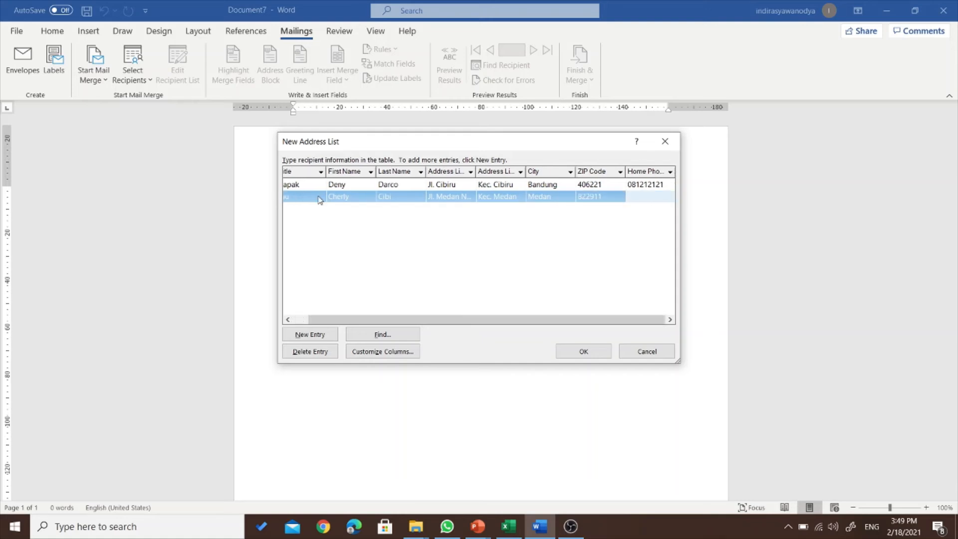
type("082221222")
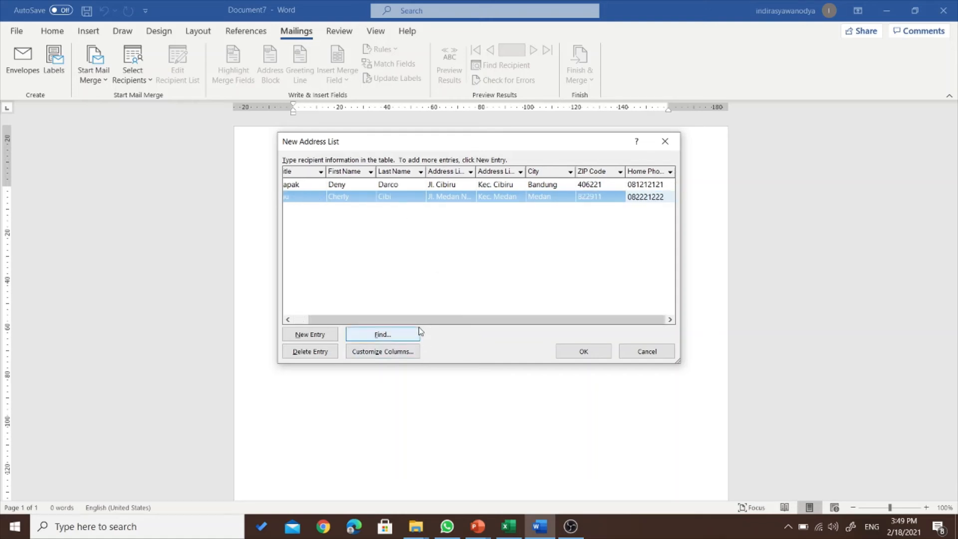
left_click(583, 352)
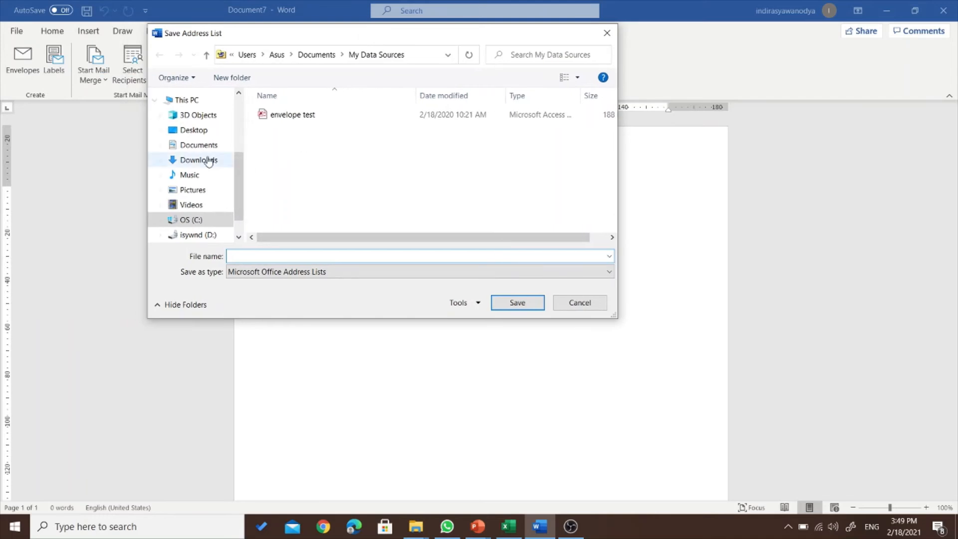
- Save the address list under the file name 'penerima'
type("penerima")
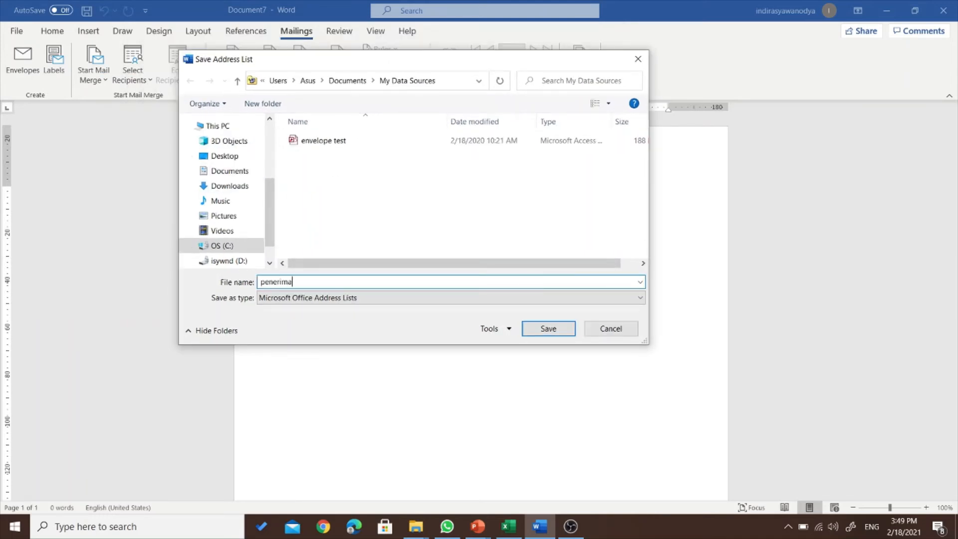
left_click(536, 333)
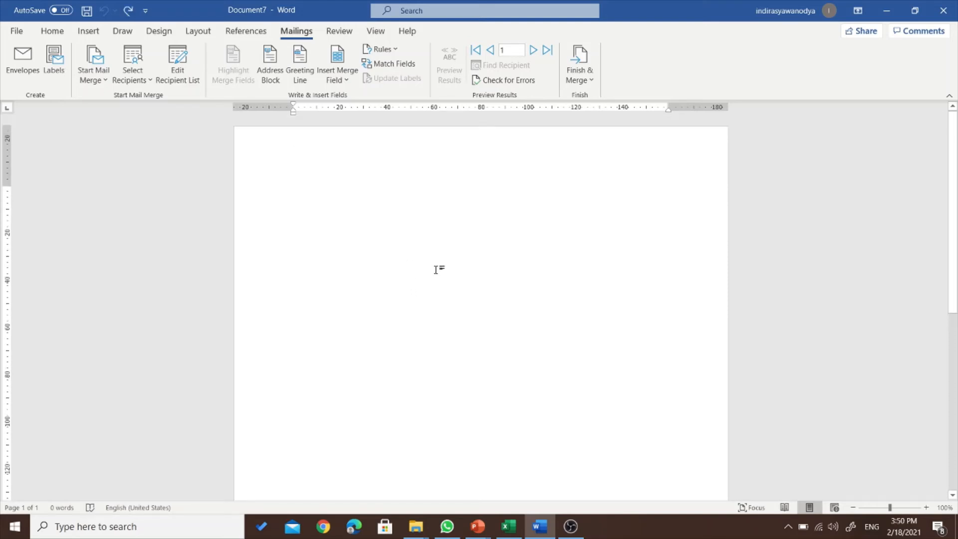
- Add an envelope page to the document from the envelope setup
scroll(386, 222, "down", 3)
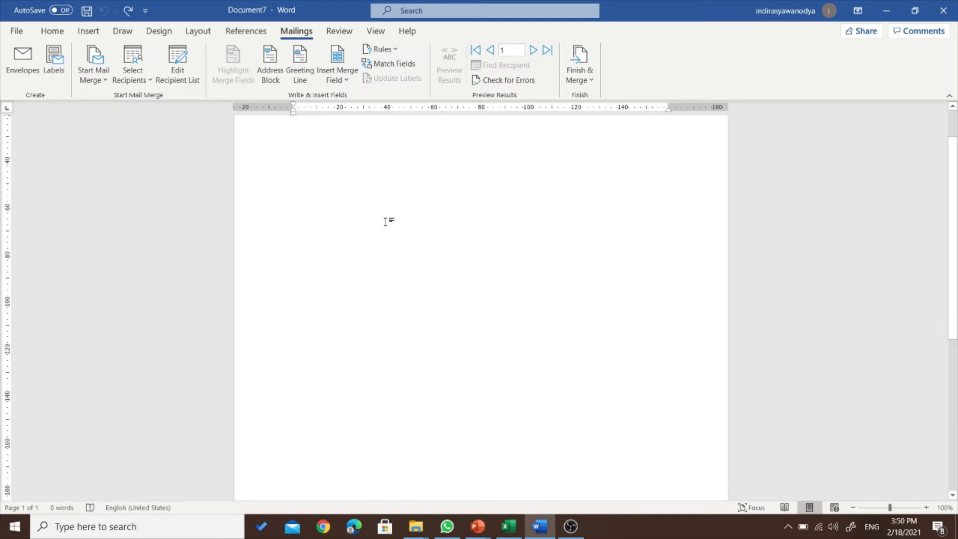
scroll(390, 227, "up", 3)
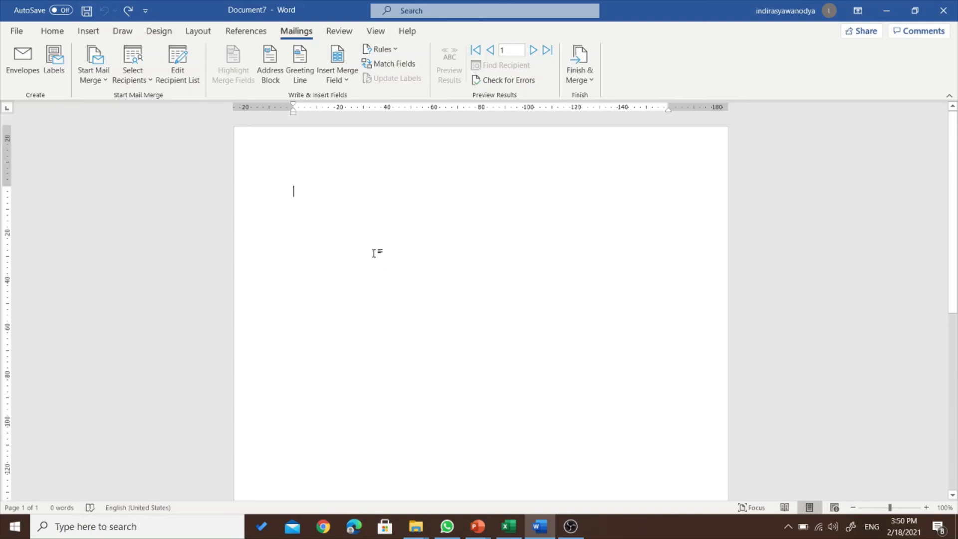
left_click(25, 58)
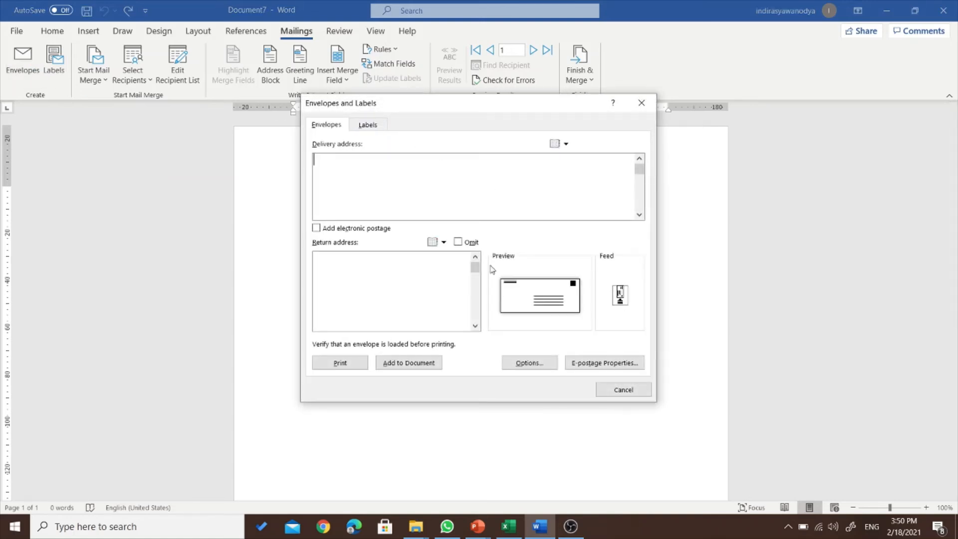
left_click(417, 363)
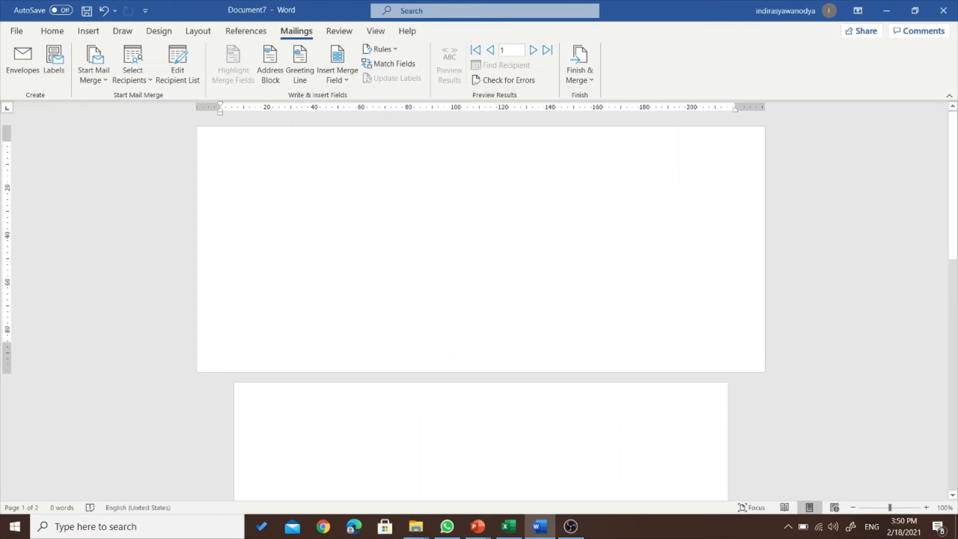
- Clear the stray text at the page top and place the caret in the address box
type("Ke")
key("Return")
key("Return")
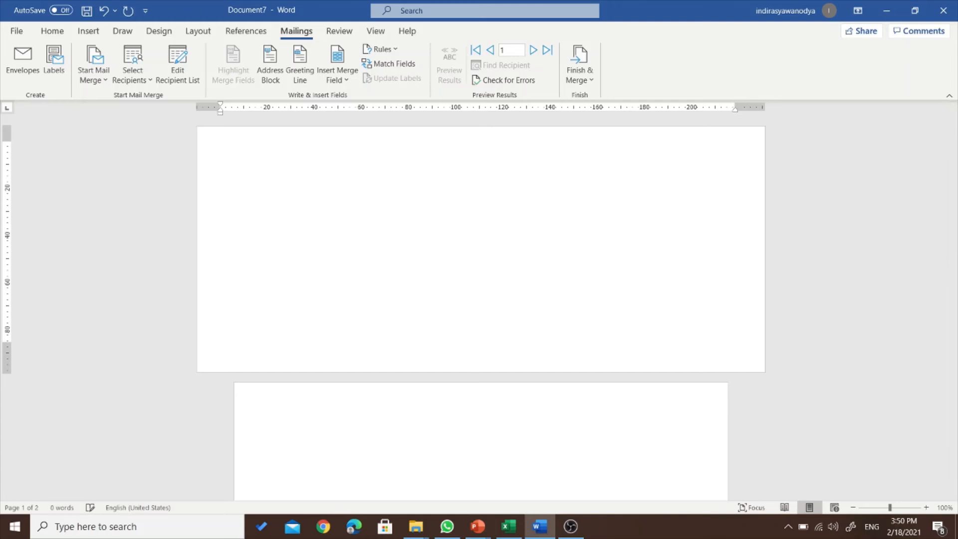
left_click(572, 270)
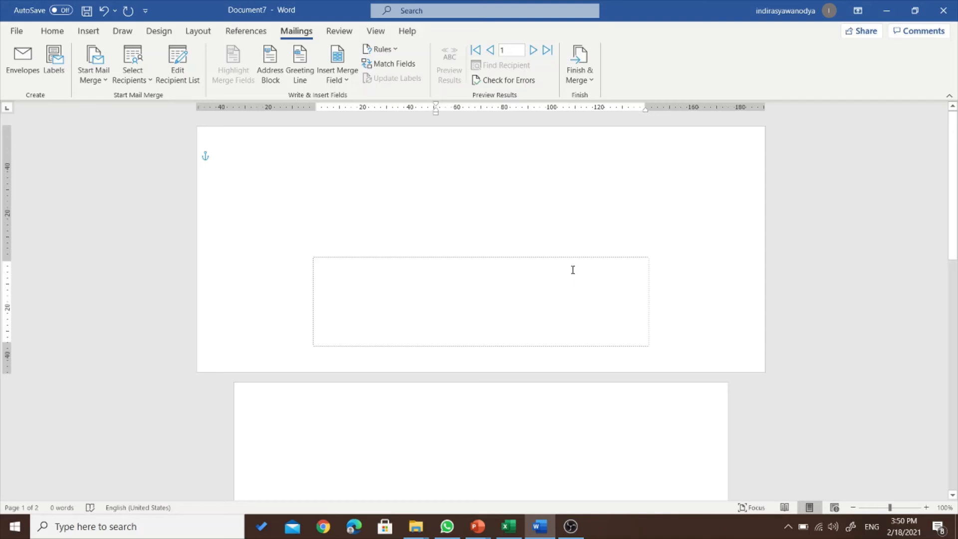
- Type 'Kepada Yth.' as the first line of the envelope's address box
left_click(359, 277)
type("Kepada")
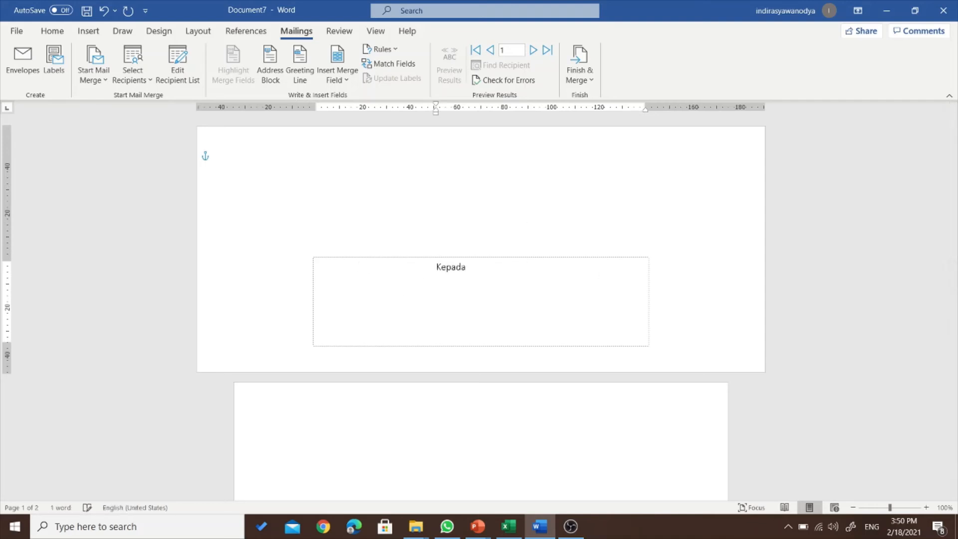
type(" Yth.")
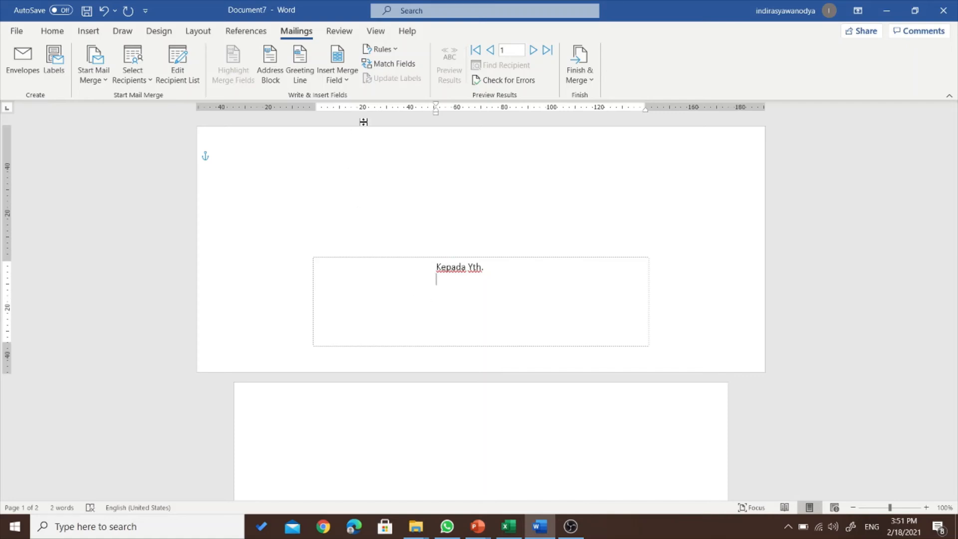
- Use the Sheet1$ table of the existing namapenerima spreadsheet as the recipient list
left_click(348, 81)
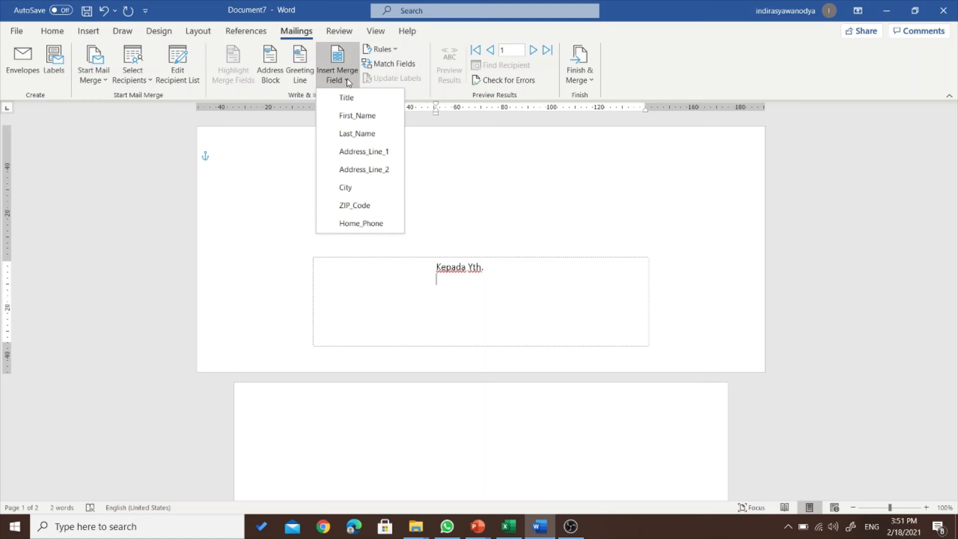
left_click(460, 287)
left_click(144, 78)
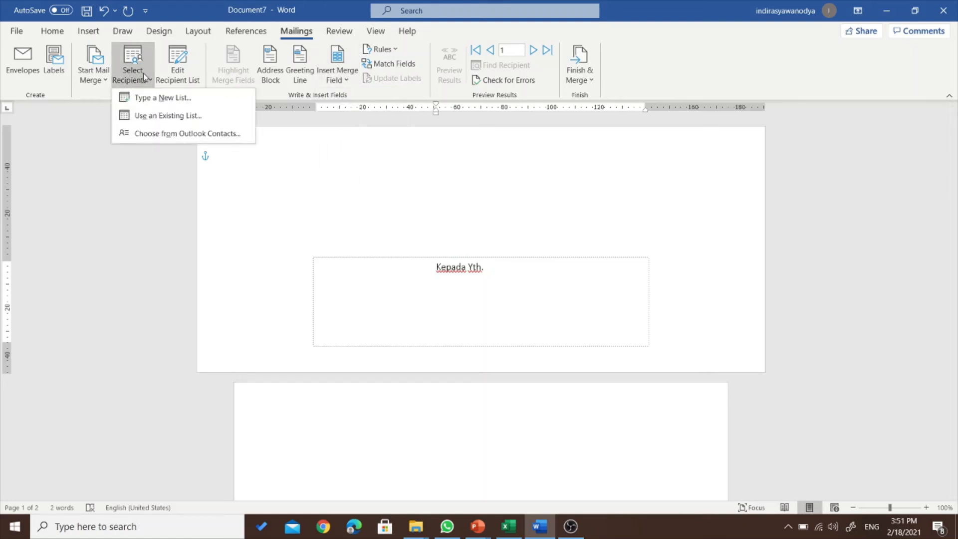
left_click(460, 284)
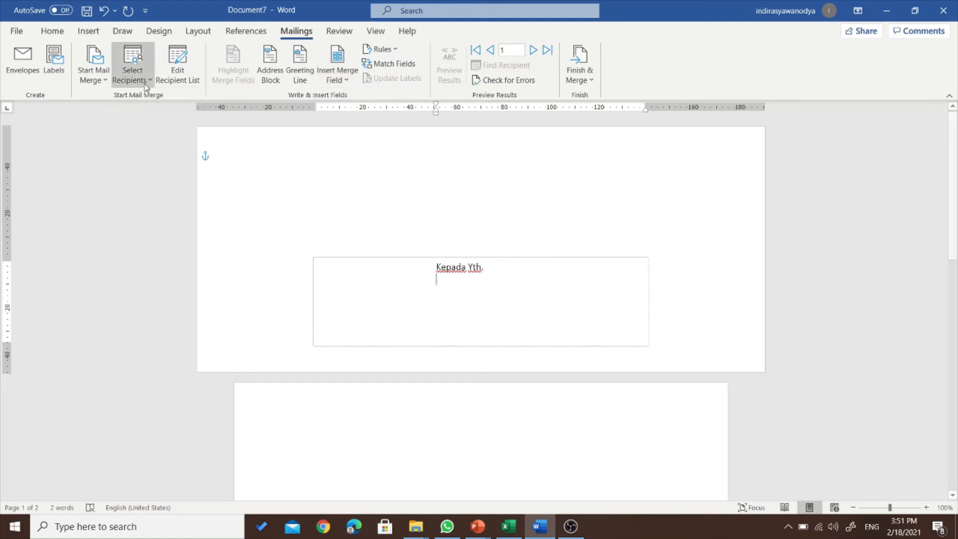
left_click(133, 74)
left_click(160, 121)
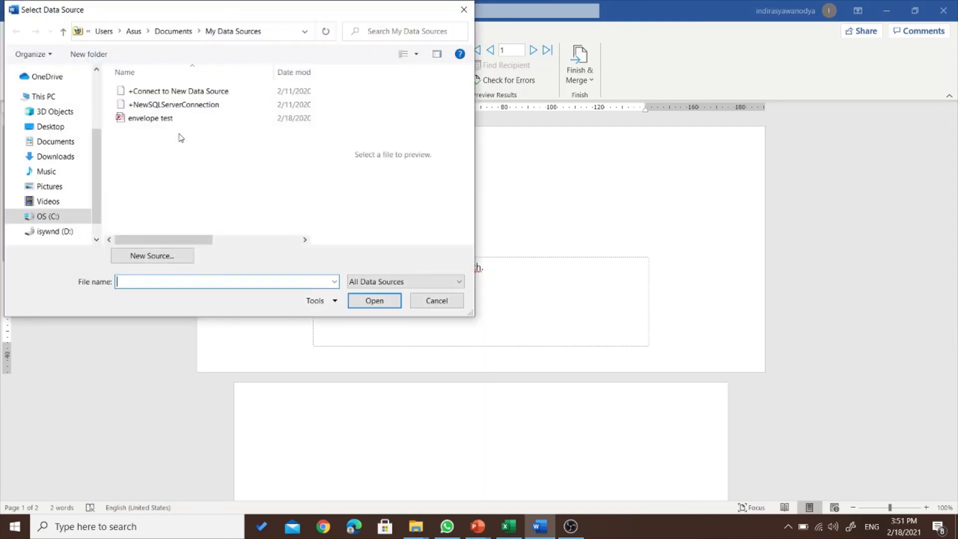
left_click(190, 92)
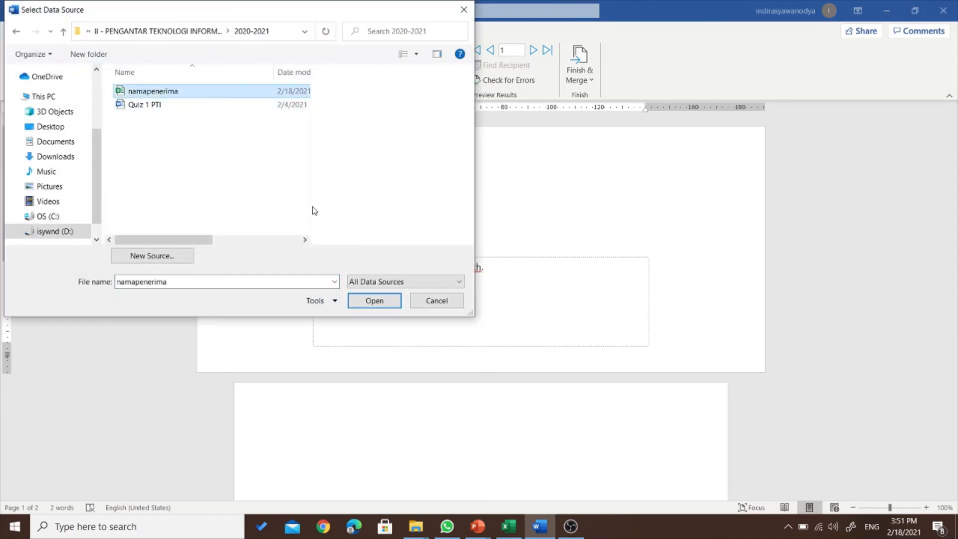
left_click(378, 301)
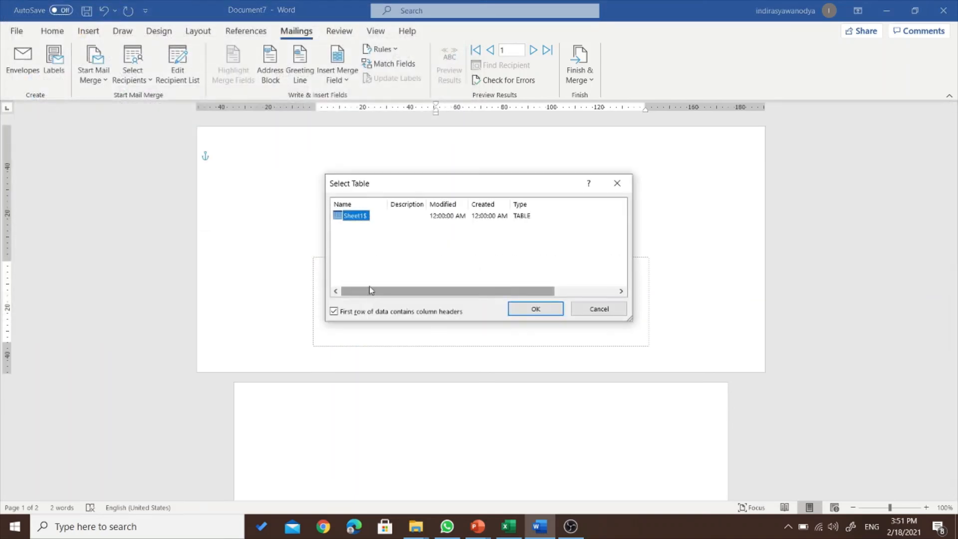
left_click(549, 309)
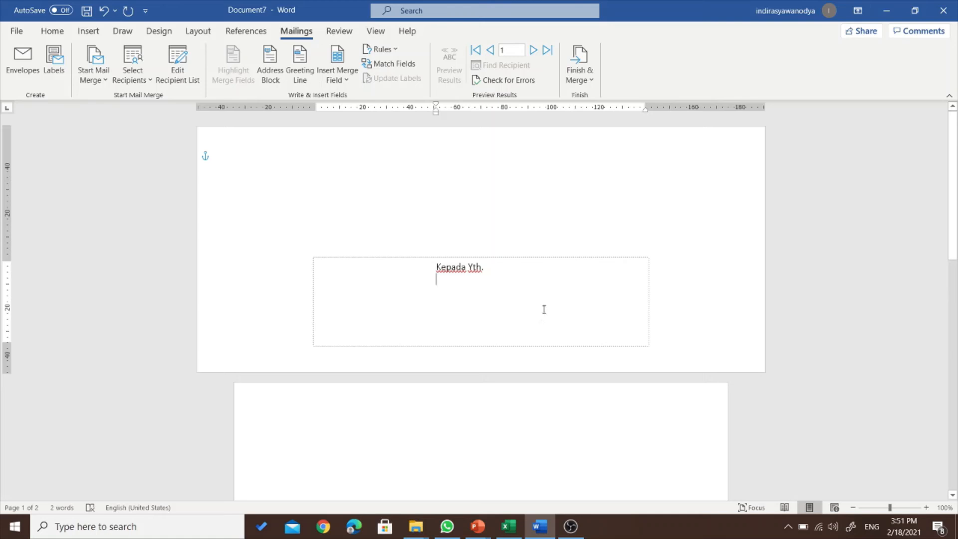
- Insert the Nama and Alamat_1 merge fields on separate lines under Kepada Yth
left_click(344, 80)
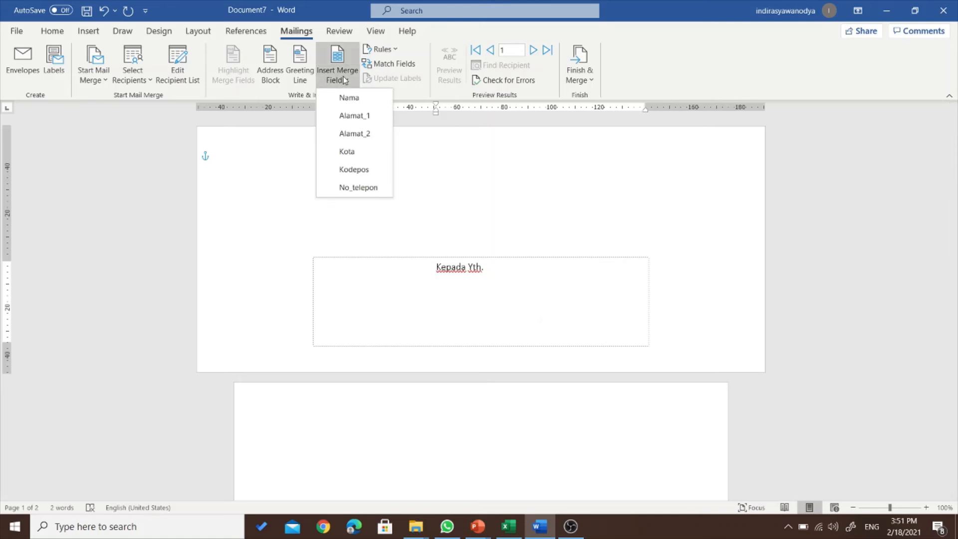
left_click(437, 278)
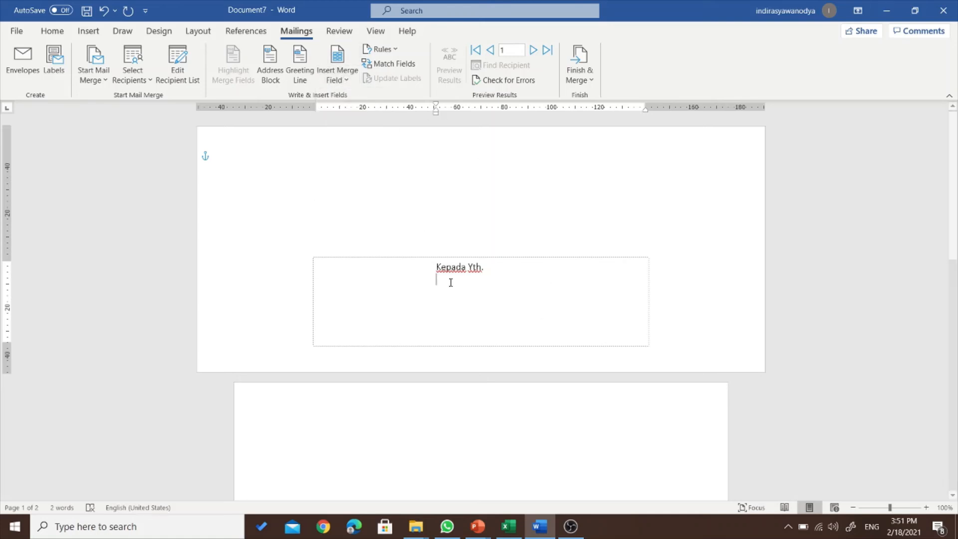
left_click(348, 81)
left_click(356, 98)
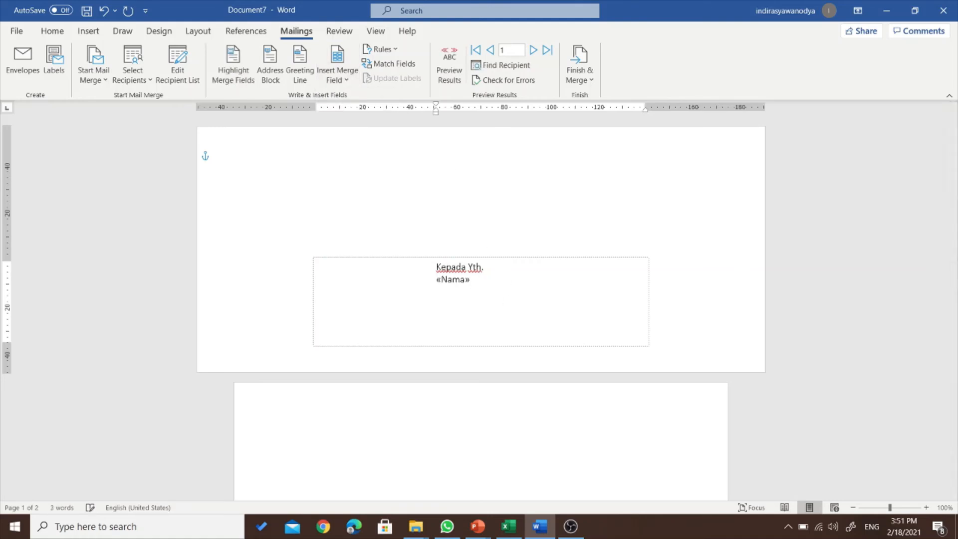
key("Return")
left_click(344, 80)
left_click(354, 115)
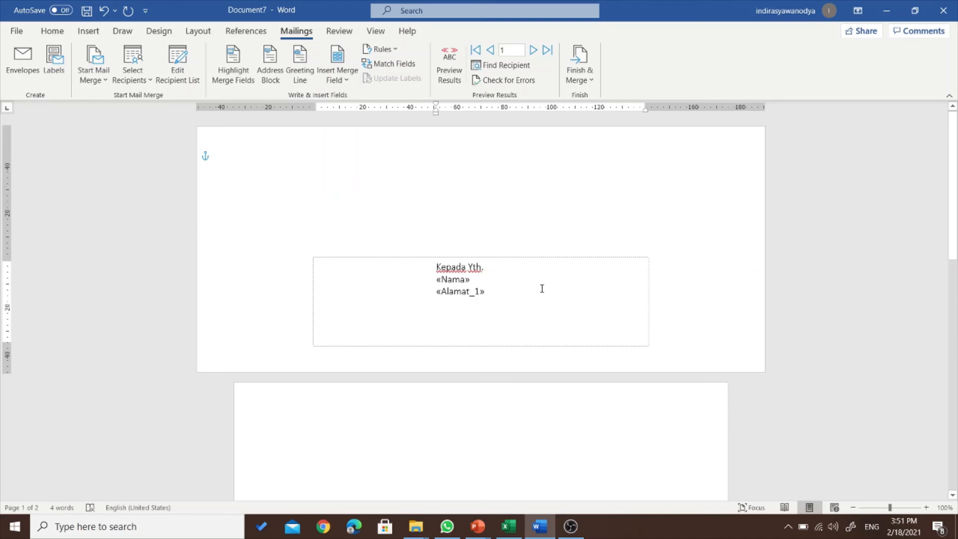
- Add Alamat_2, then Kota, Kodepos and No_telepon fields each on its own line
left_click(341, 78)
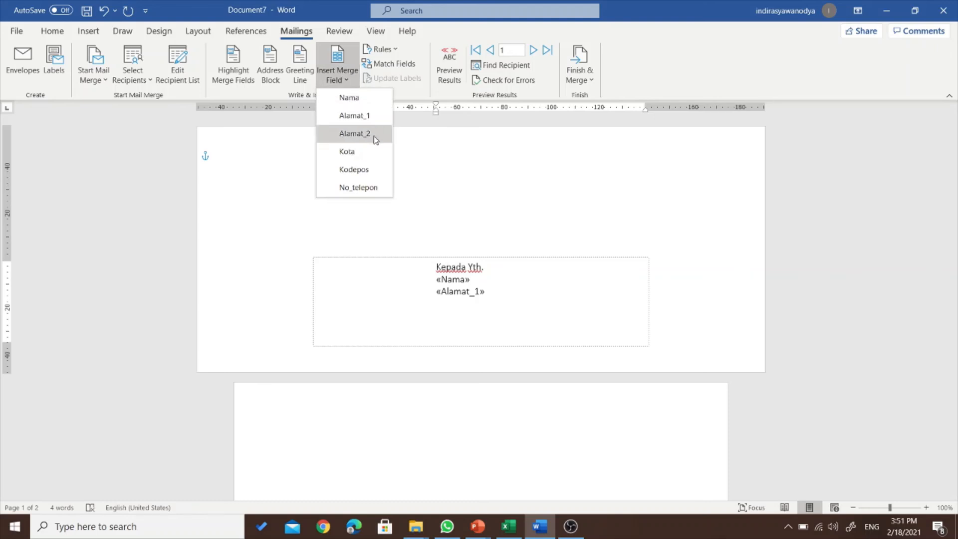
left_click(376, 139)
key("Return")
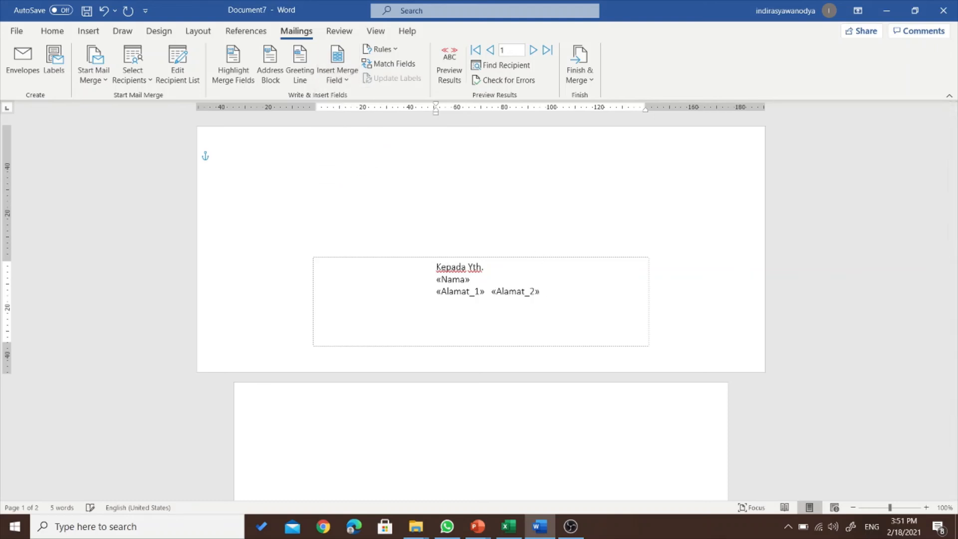
left_click(337, 75)
left_click(357, 151)
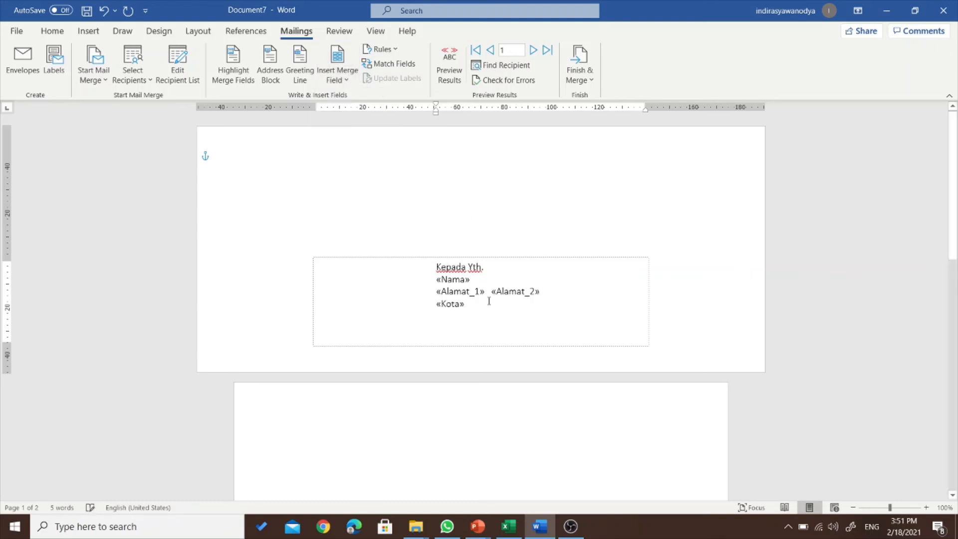
key("Return")
left_click(342, 79)
left_click(353, 169)
key("Return")
left_click(337, 78)
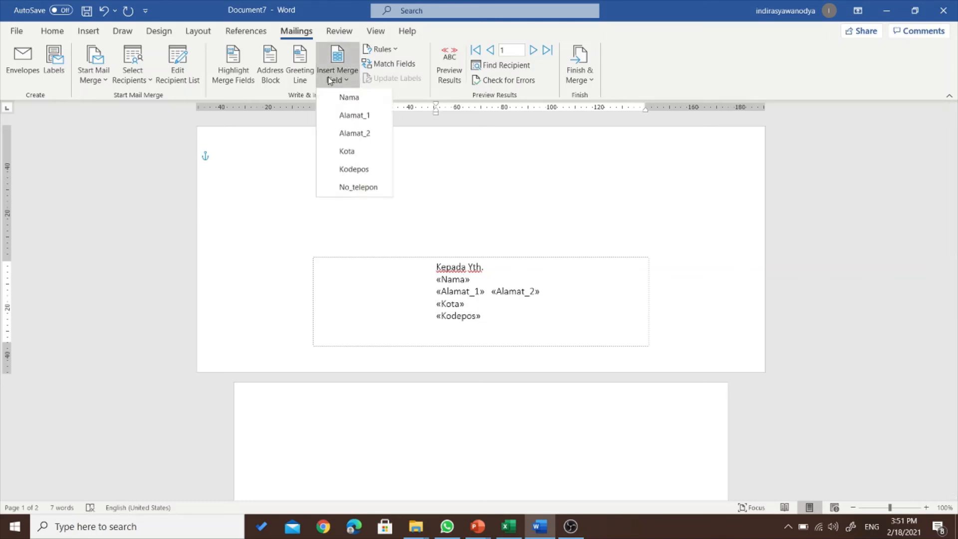
left_click(364, 188)
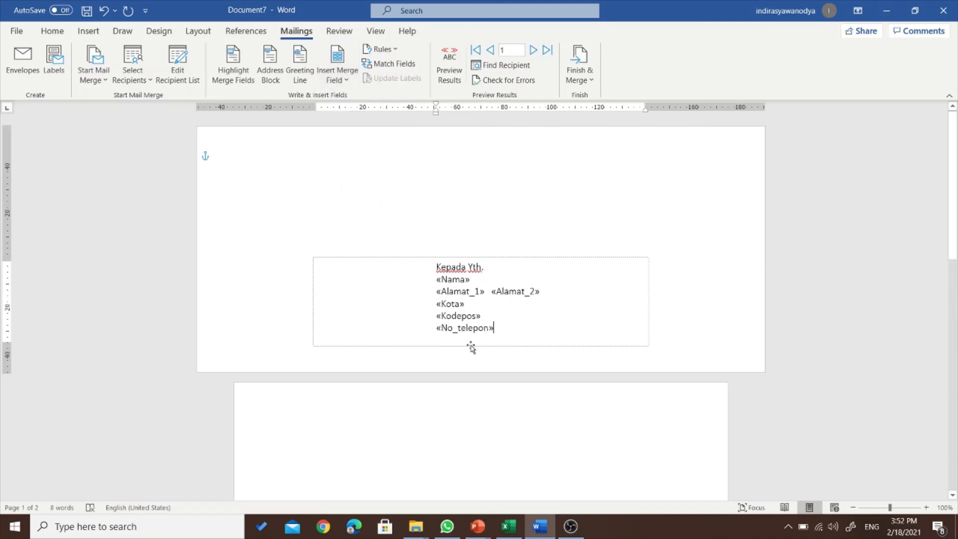
- Preview the address block with the first recipient's real data
left_click(348, 76)
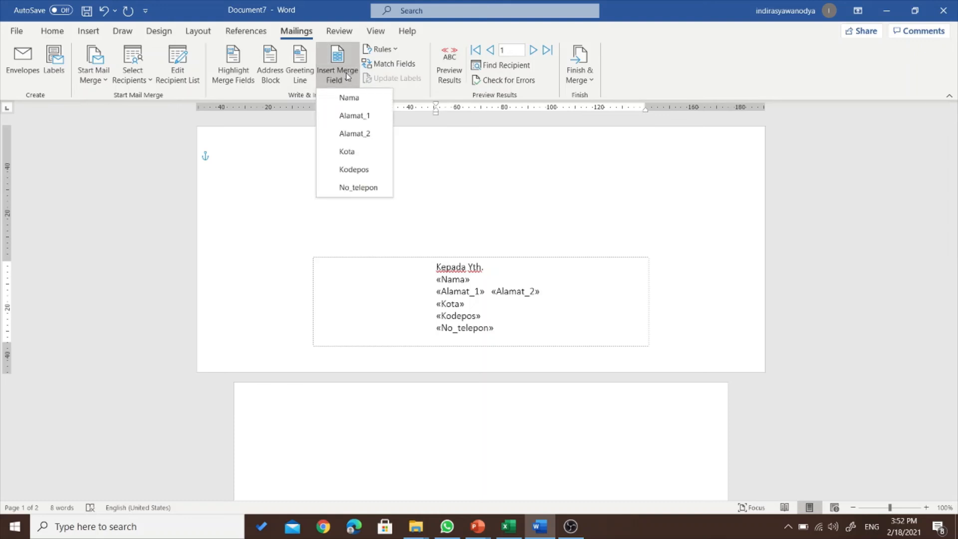
left_click(459, 273)
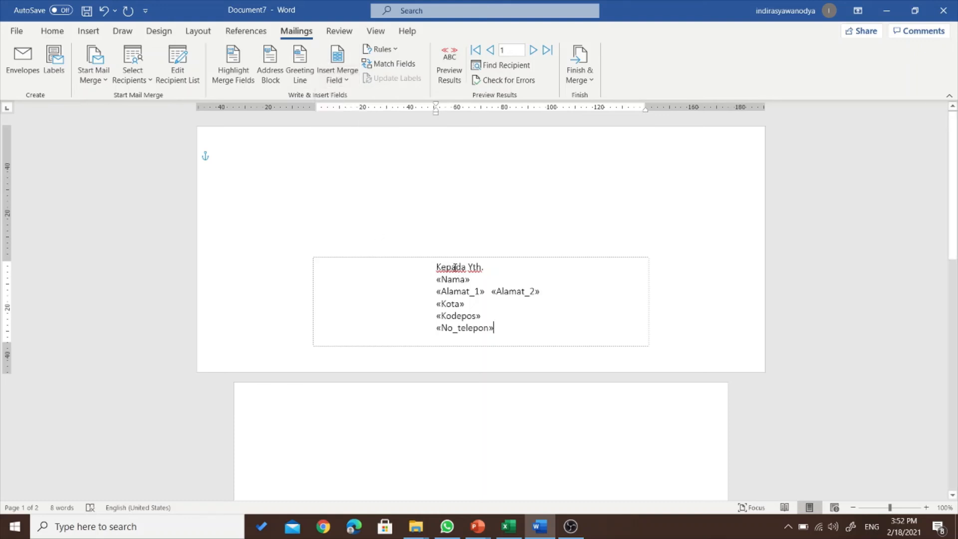
left_click(462, 302)
left_click(607, 314)
left_click(451, 74)
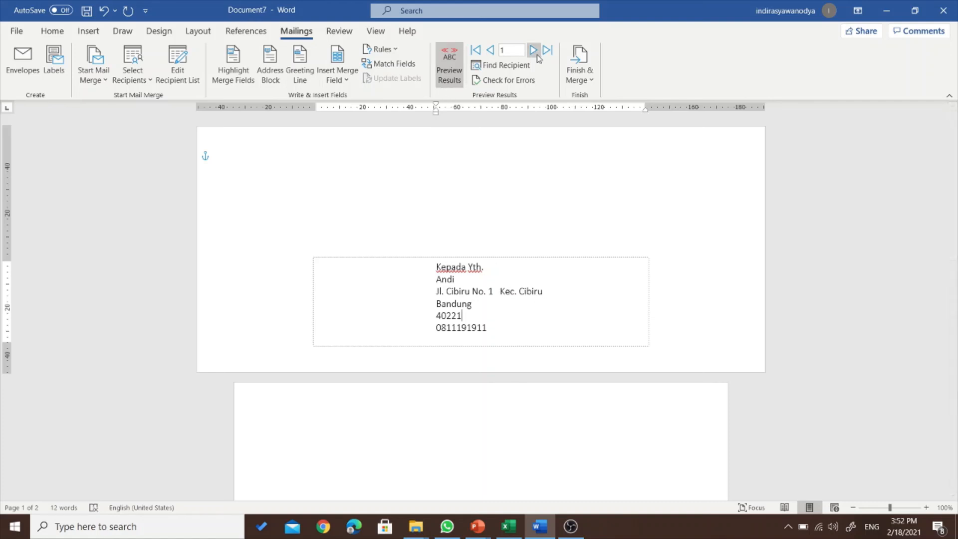
- Browse the preview through recipients 2 to 5, return to record 1, then turn preview off
left_click(534, 50)
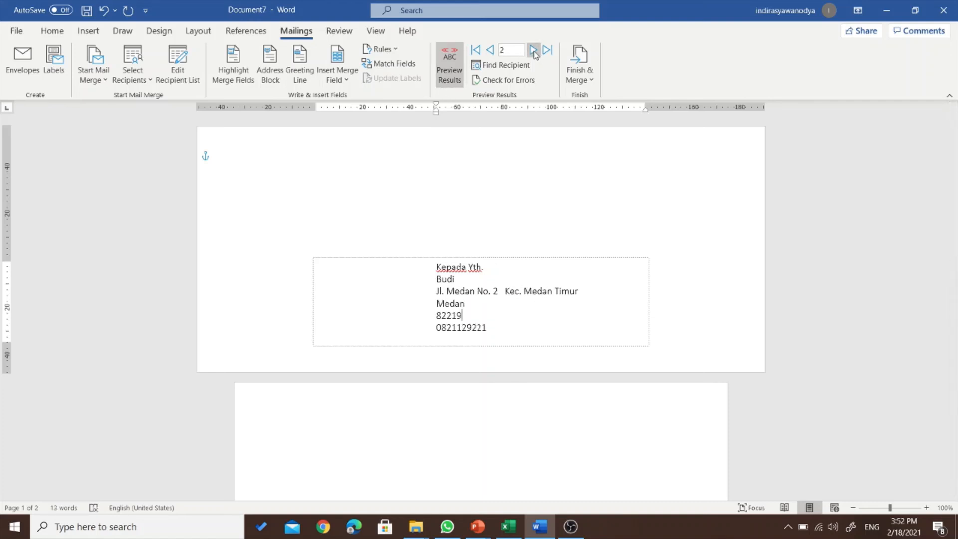
left_click(534, 50)
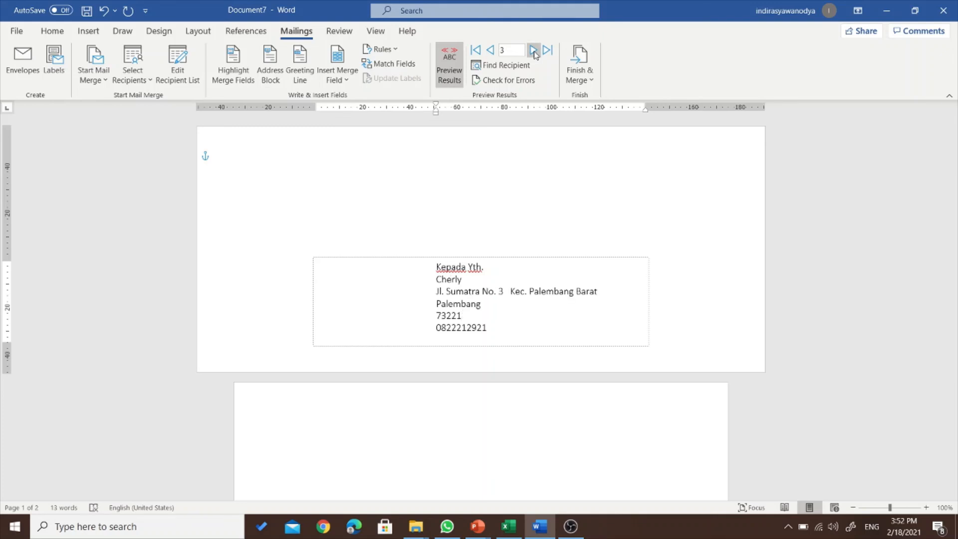
left_click(534, 50)
left_click(534, 50)
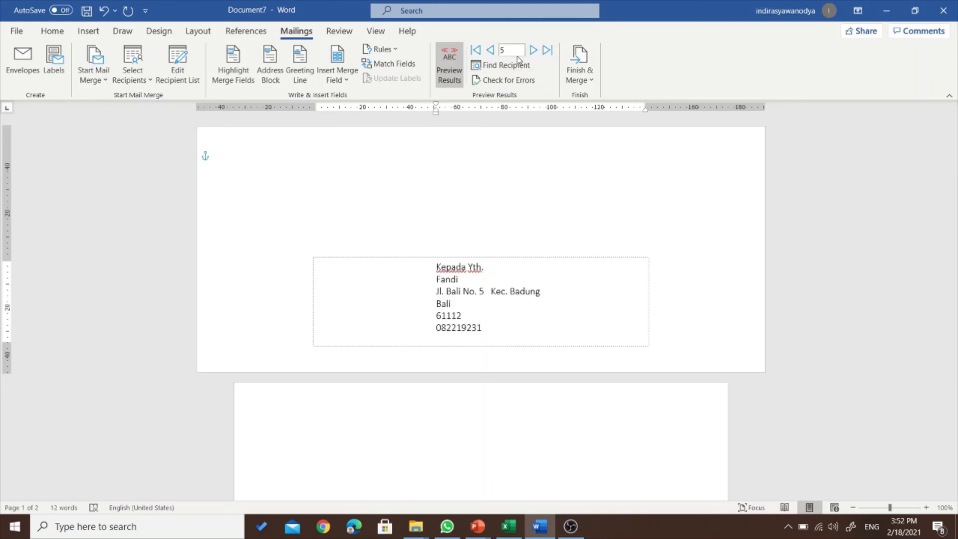
left_click(491, 51)
left_click(491, 51)
left_click(491, 52)
left_click(492, 52)
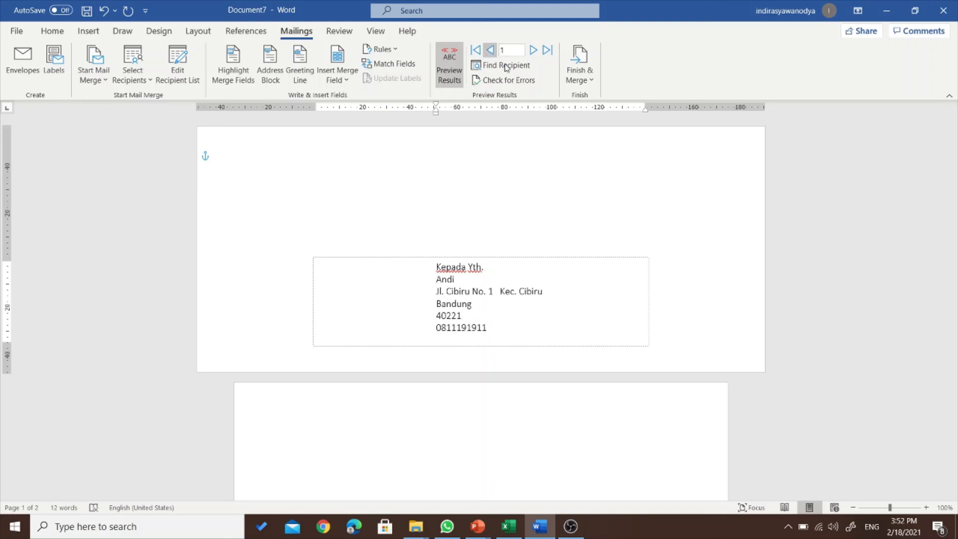
left_click(453, 73)
left_click(500, 318)
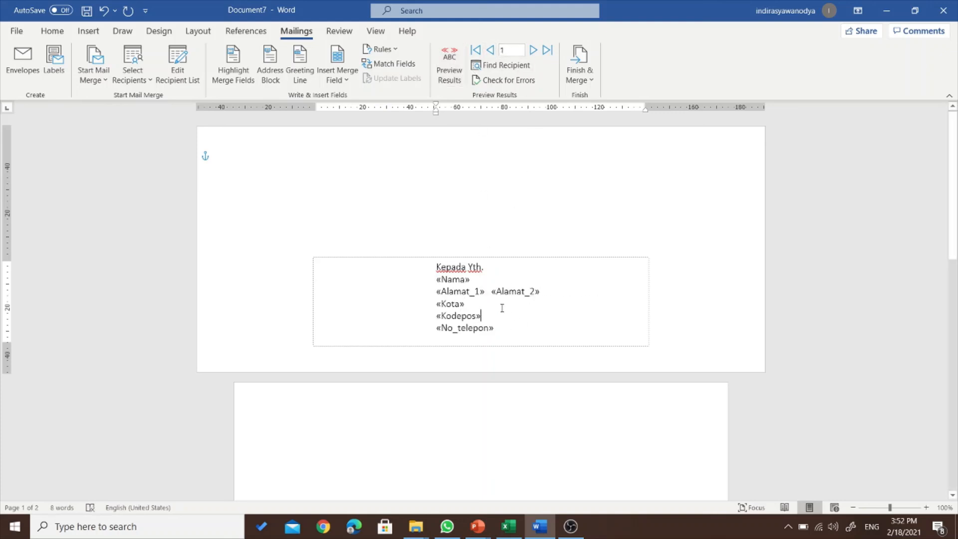
- Delete the merge-field lines, leaving only 'Kepada Yth.' in the address box
scroll(535, 315, "down", 3)
scroll(536, 315, "up", 3)
left_click_drag(504, 324, 437, 281)
key("Delete")
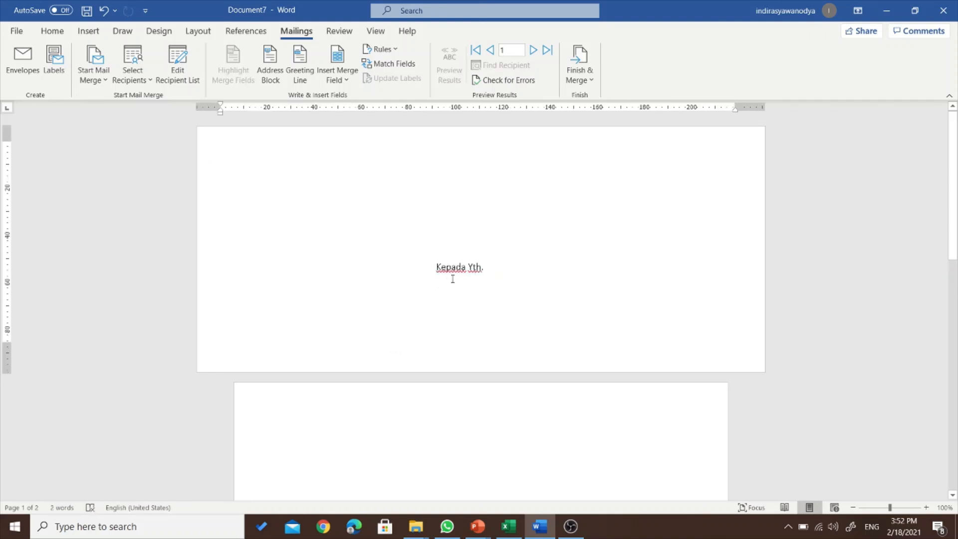
left_click(453, 278)
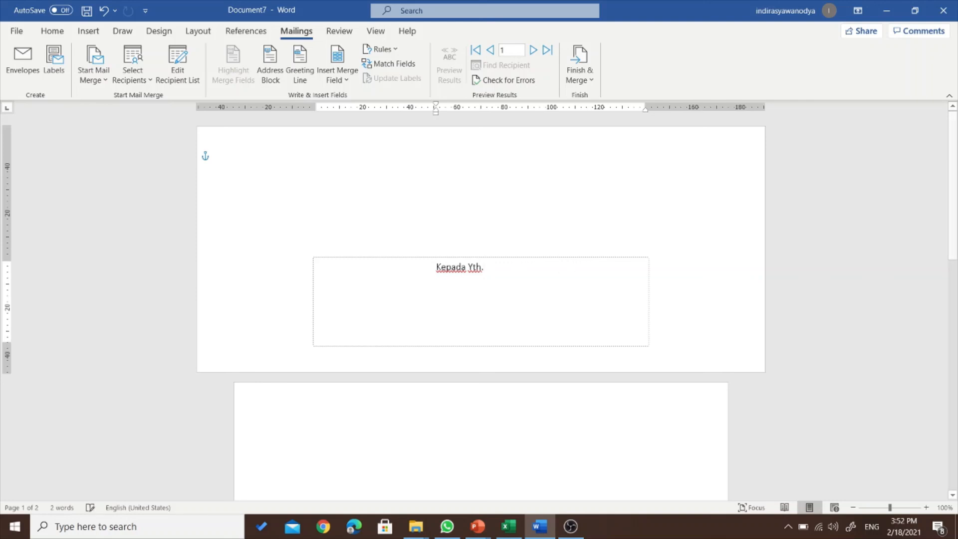
- Link the penerima list from the Downloads folder as the recipient source
left_click(145, 59)
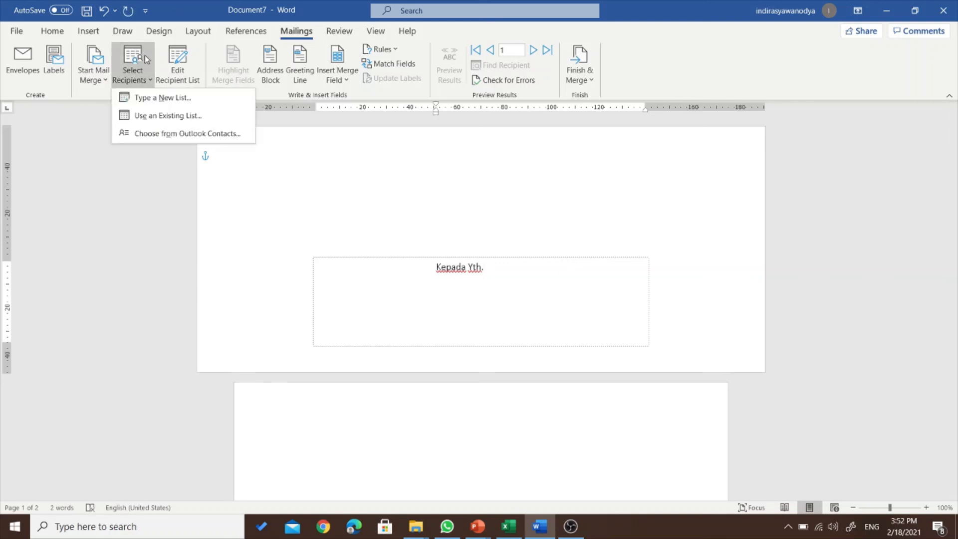
left_click(167, 116)
left_click(56, 157)
left_click(145, 108)
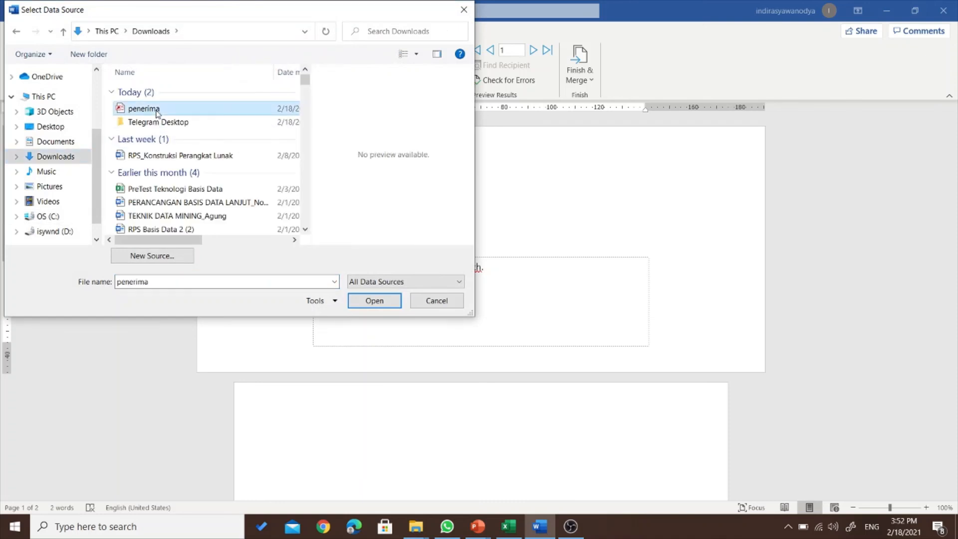
left_click(377, 302)
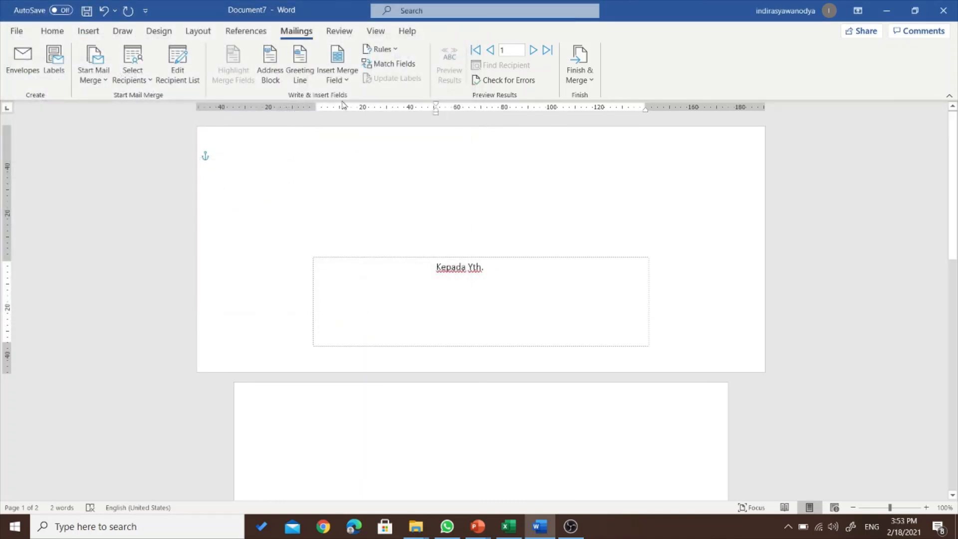
- Insert the Title, First_Name and Last_Name merge fields on the first line under 'Kepada Yth.'
left_click(337, 75)
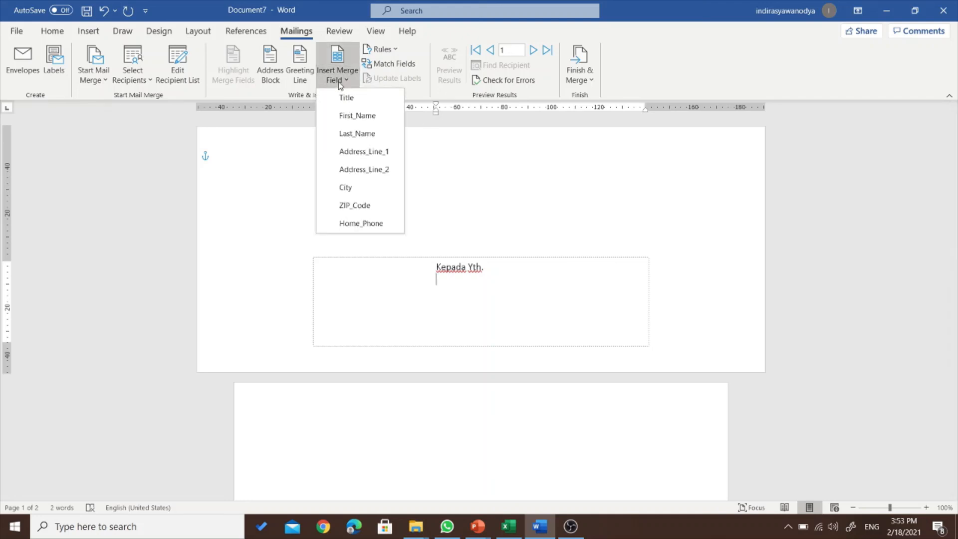
left_click(355, 105)
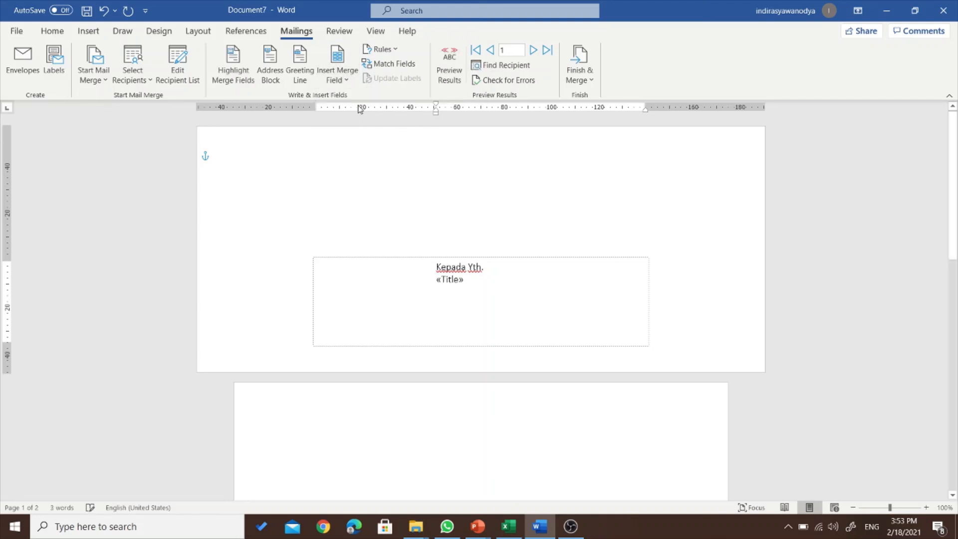
left_click(337, 56)
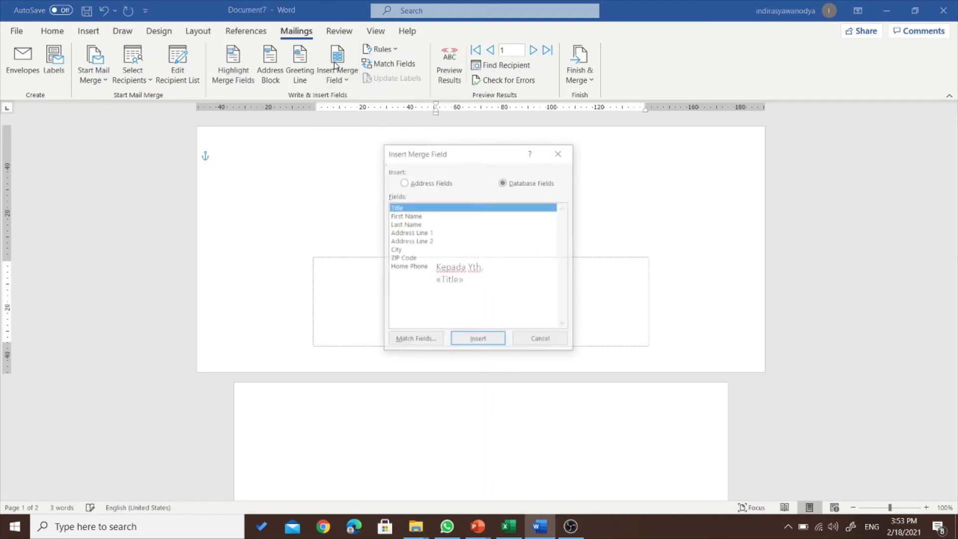
left_click(544, 340)
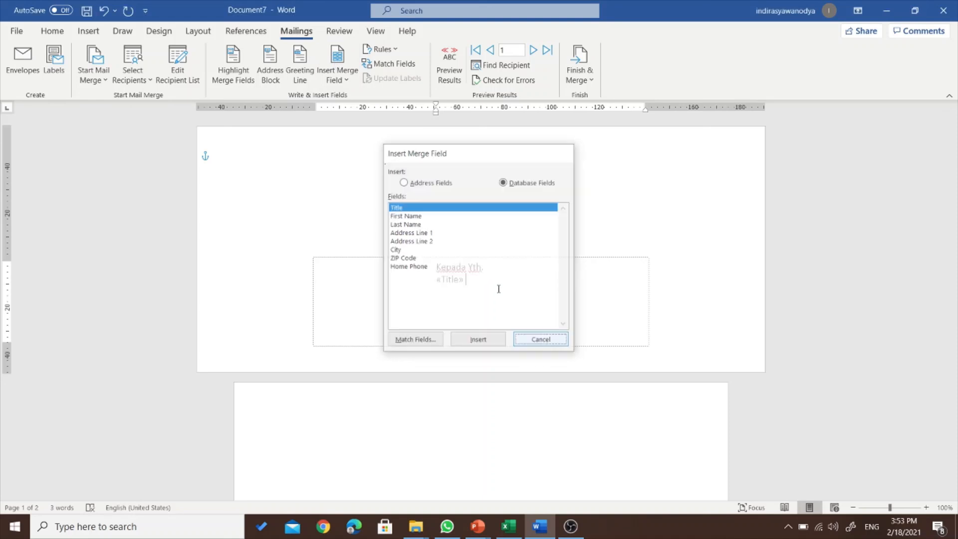
left_click(338, 75)
left_click(357, 114)
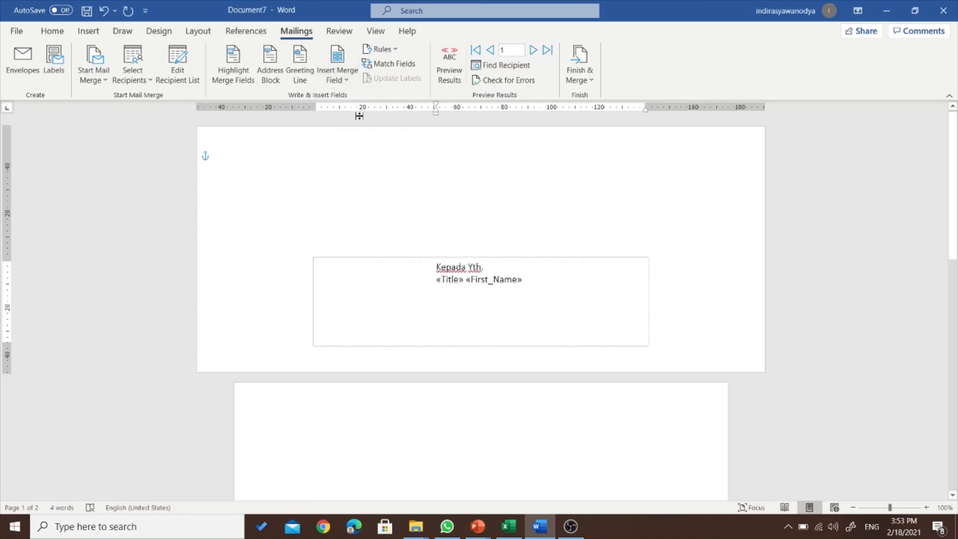
left_click(337, 77)
left_click(366, 132)
key("Return")
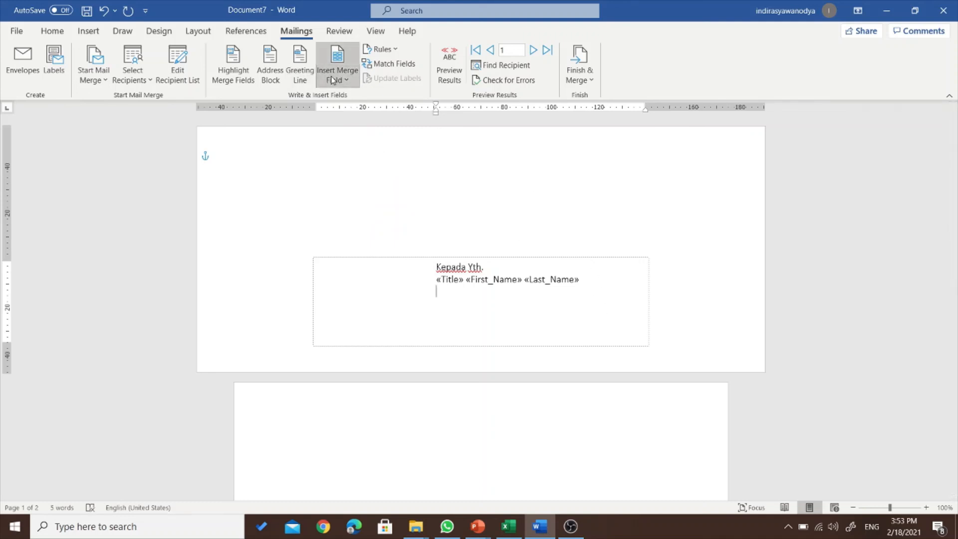
- Add the Address_Line_1 and Address_Line_2 merge fields on the second line
left_click(332, 80)
left_click(359, 153)
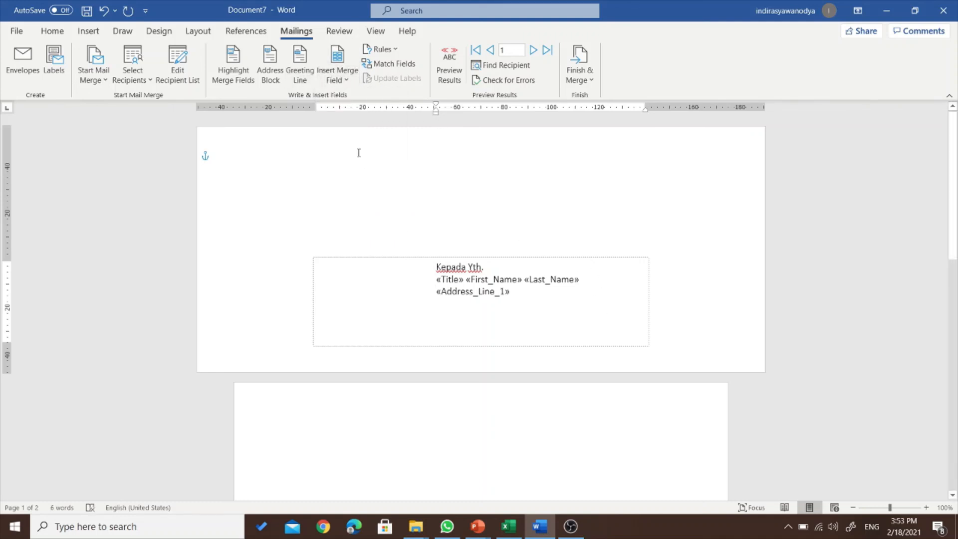
left_click(327, 74)
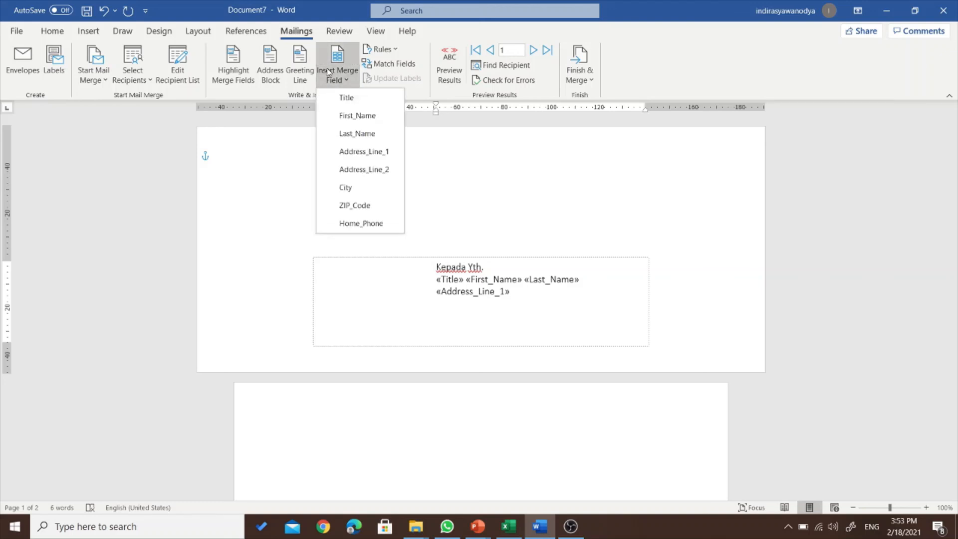
left_click(386, 170)
key("Return")
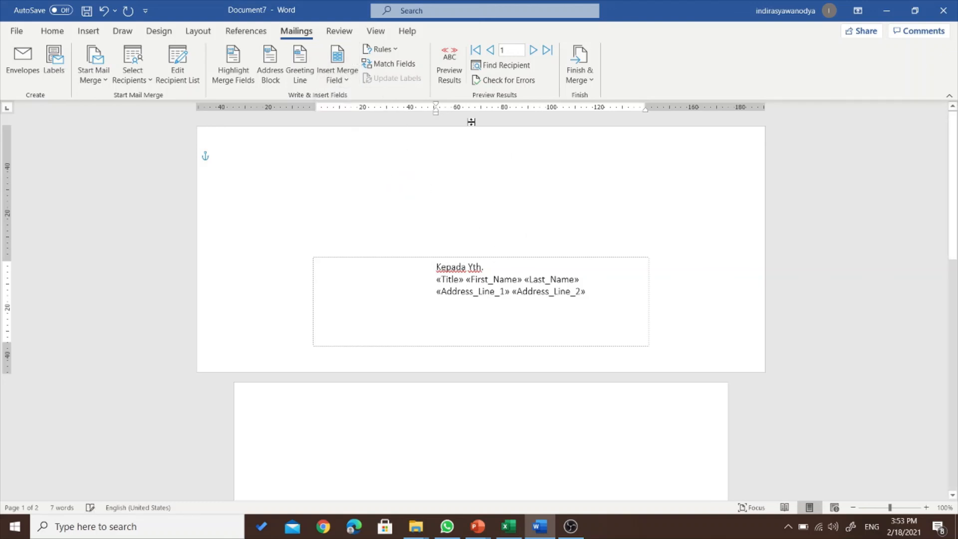
- Add City and ZIP_Code fields on the third line and Home_Phone on the fourth
left_click(333, 78)
left_click(361, 186)
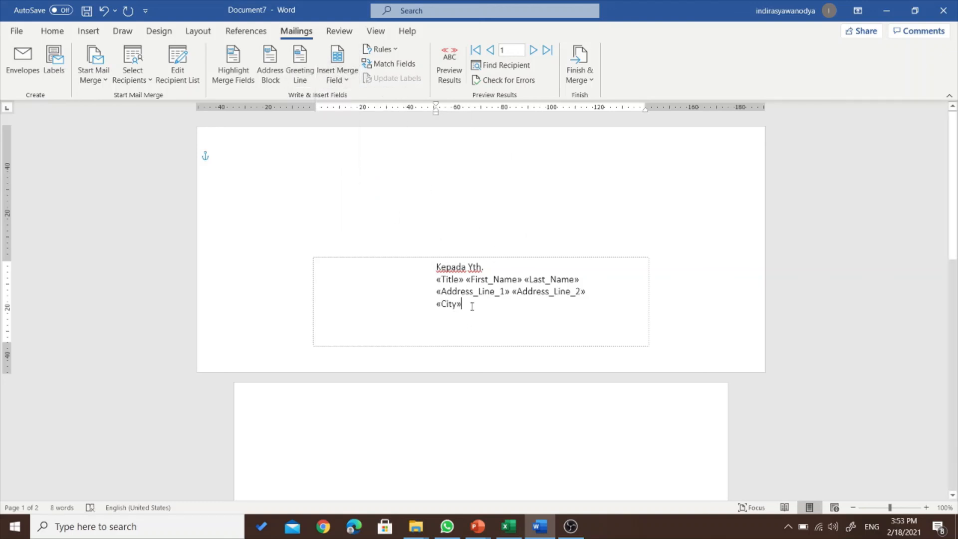
left_click(341, 74)
left_click(366, 204)
key("Return")
left_click(337, 74)
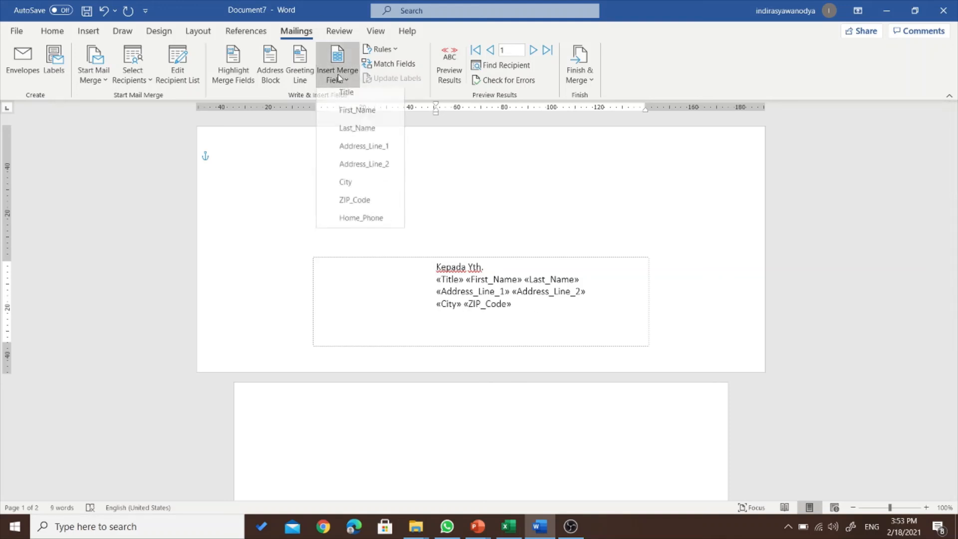
left_click(370, 221)
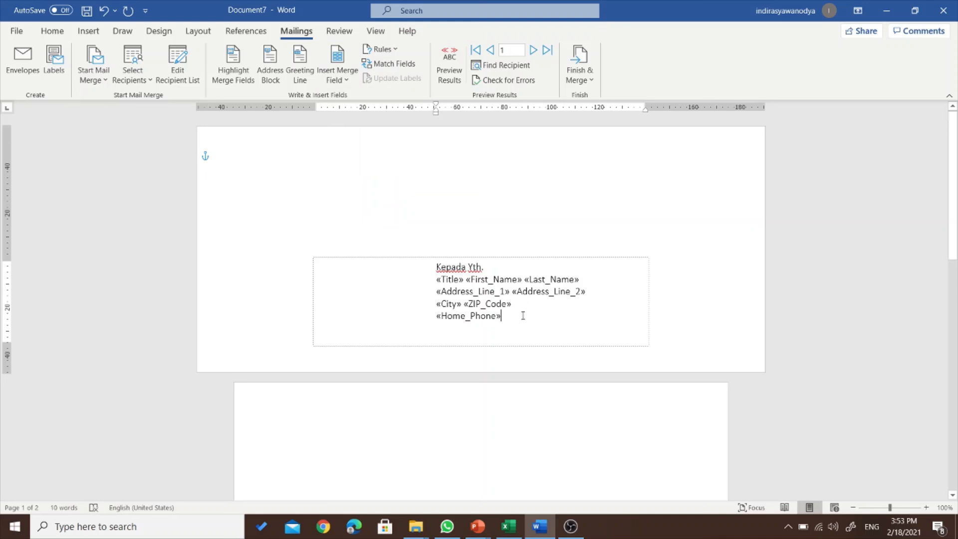
- Preview real recipient data, stepping between records 1 and 2 and ending on record 1
left_click(449, 74)
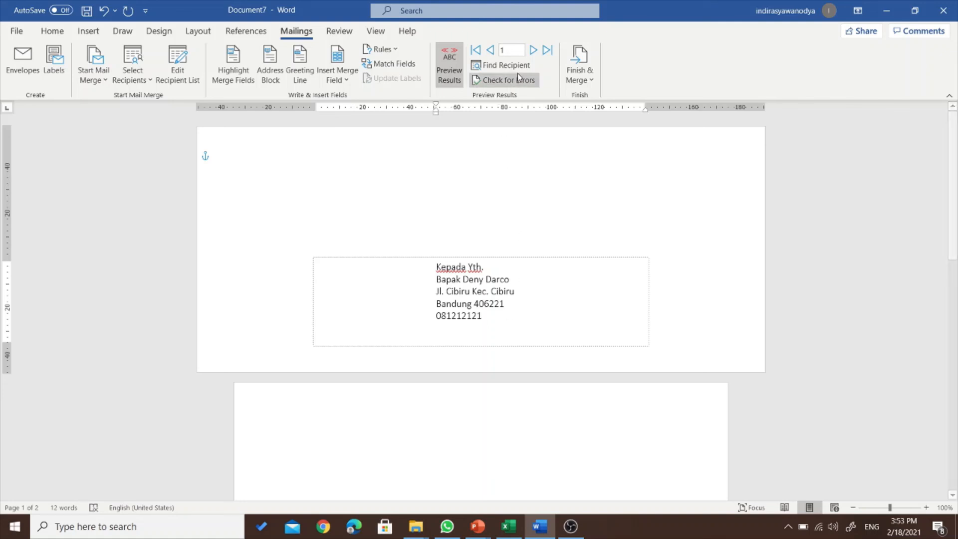
left_click(534, 50)
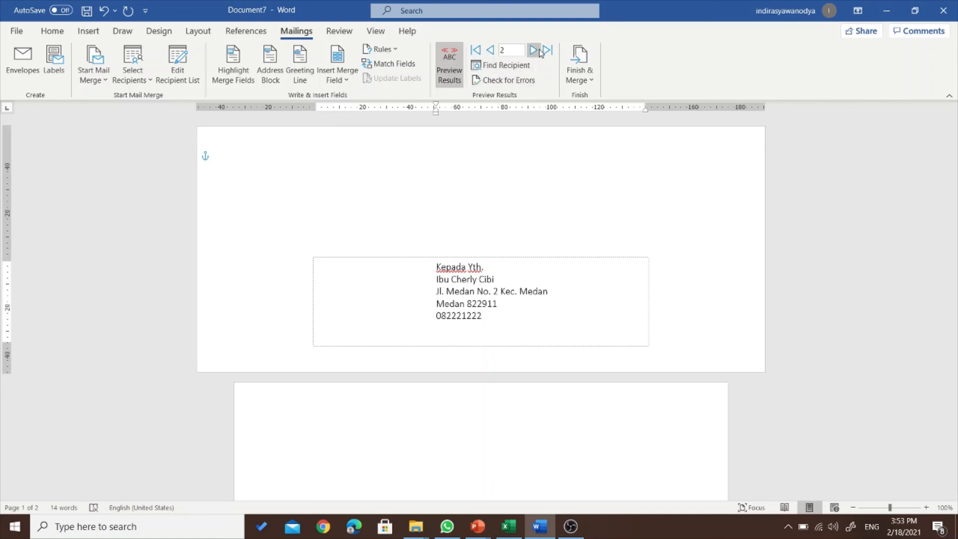
left_click(492, 50)
left_click(534, 50)
left_click(491, 50)
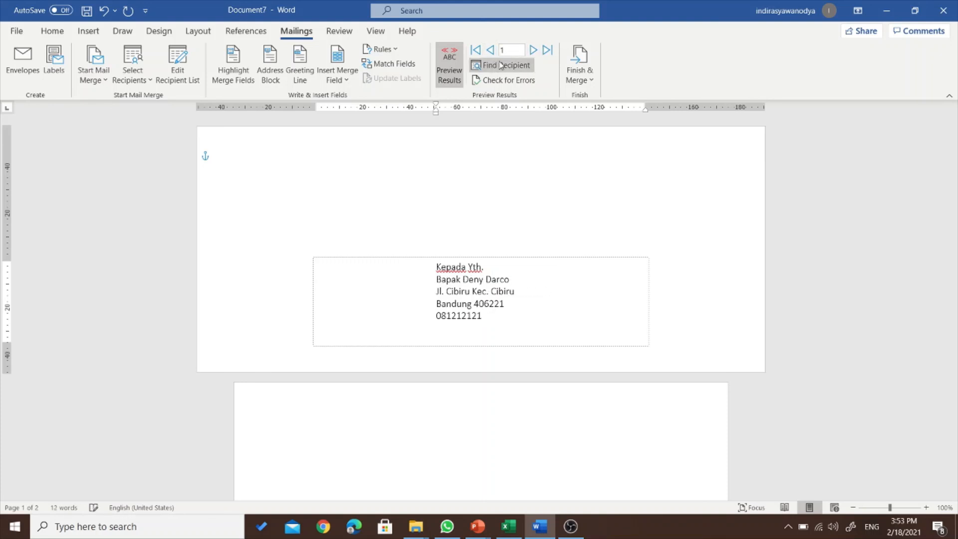
left_click(564, 211)
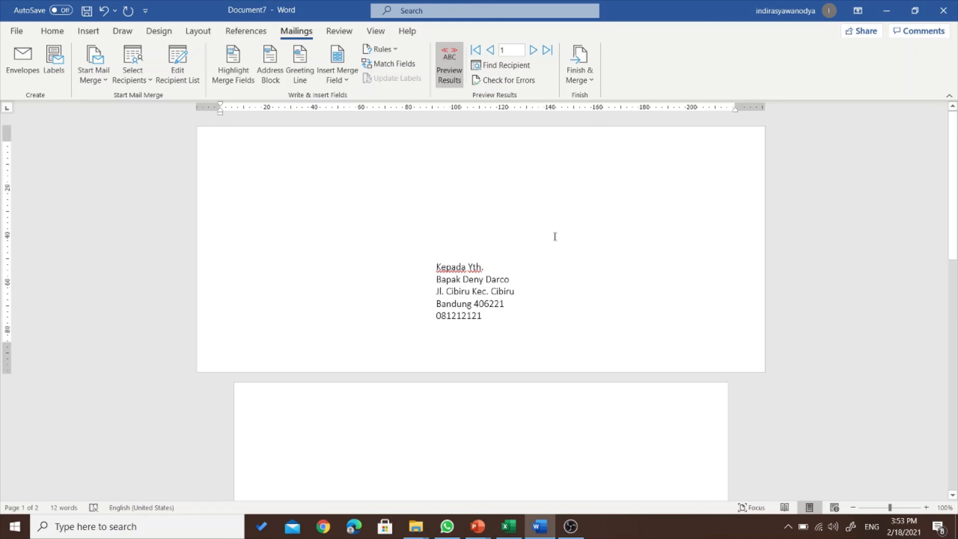
left_click(536, 302)
left_click(697, 321)
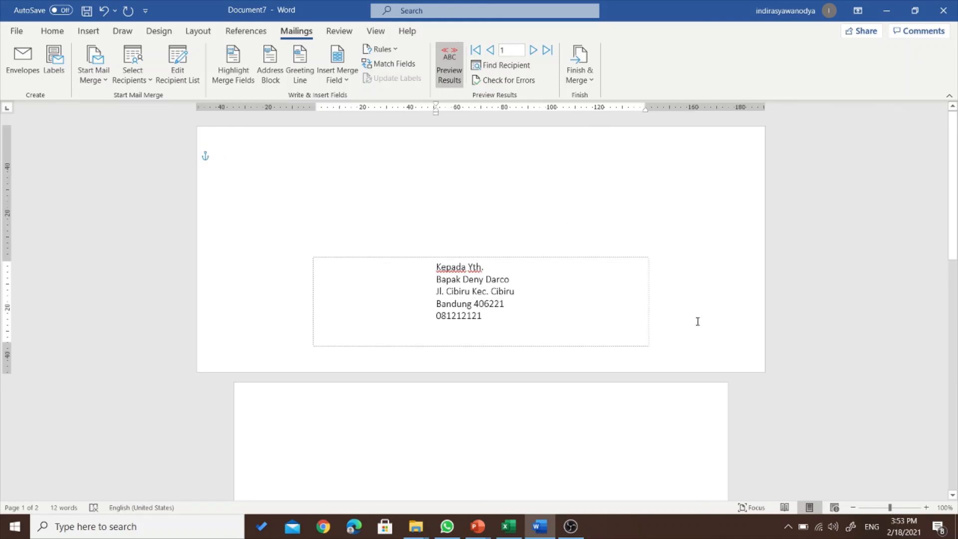